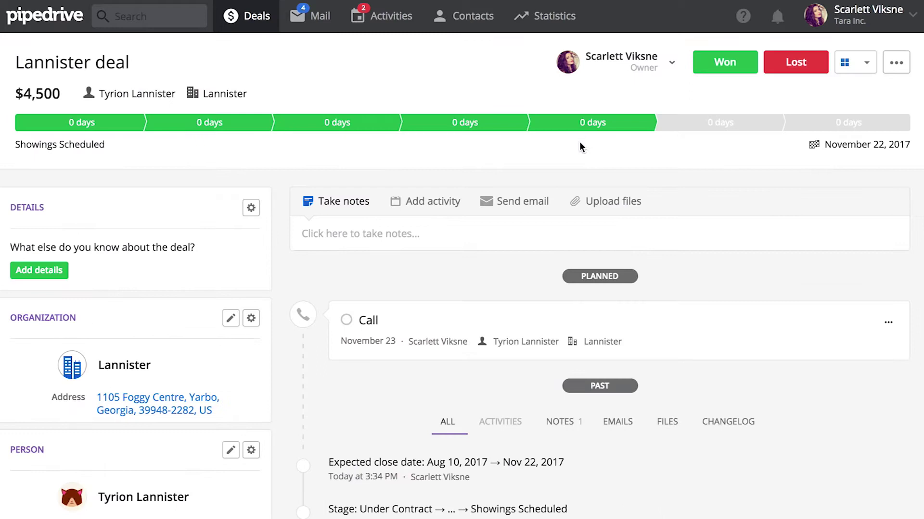
- Filter the Lannister deal's timeline to emails only, which shows nothing
scroll(473, 264, "down", 3)
scroll(473, 264, "down", 2)
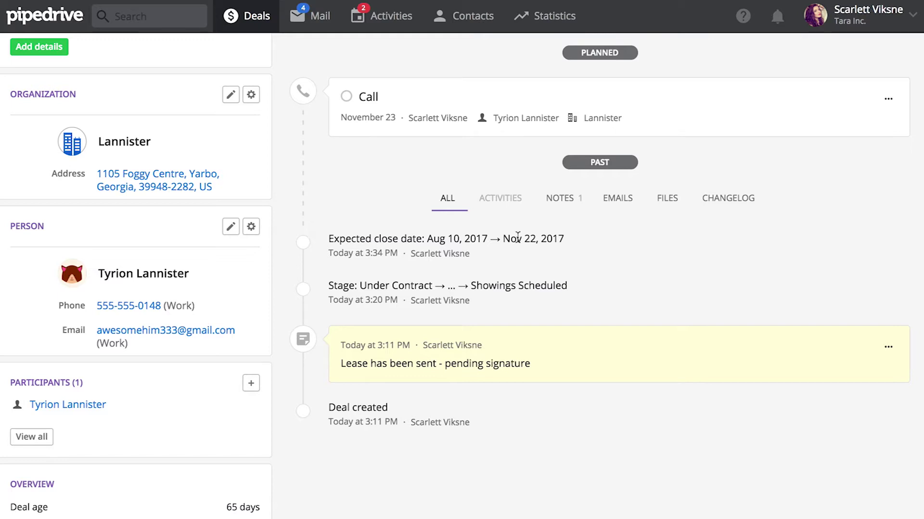
left_click(608, 200)
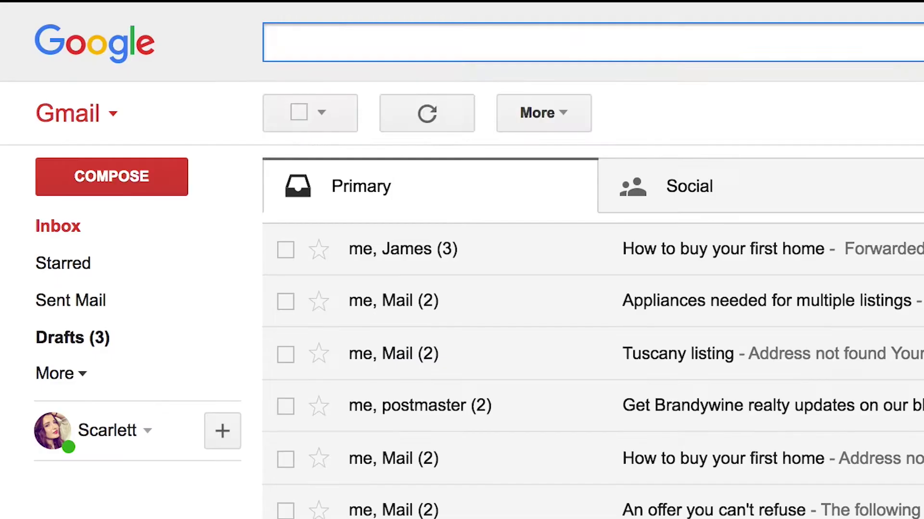
- Search the Gmail mailbox for 'where the deuce is my email?'
type("where ")
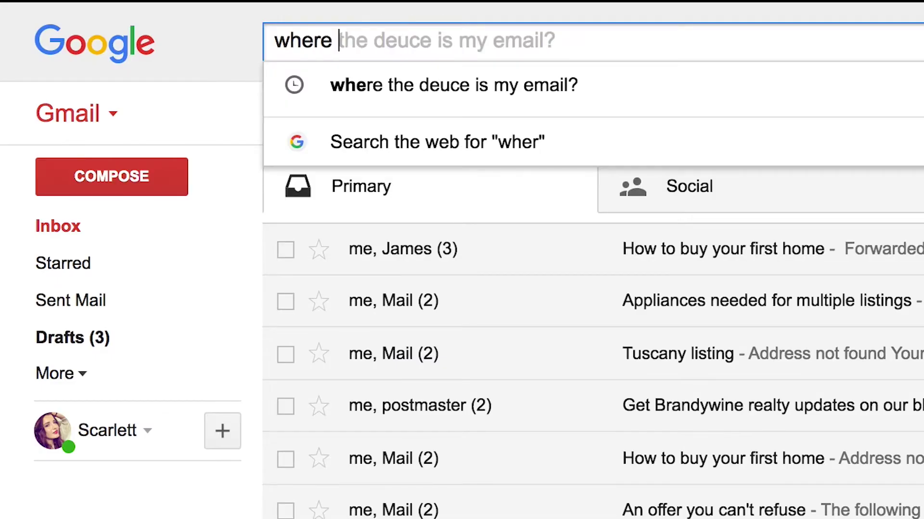
type("the deuce is my email")
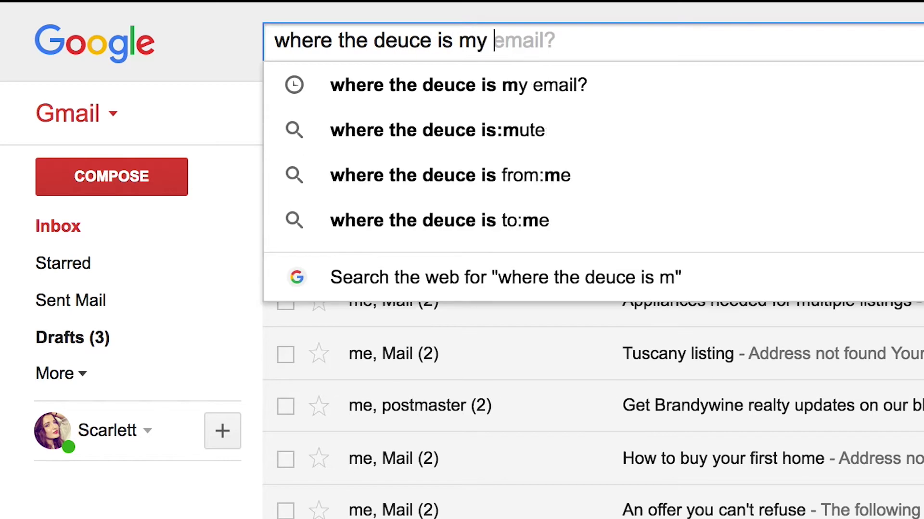
type("?")
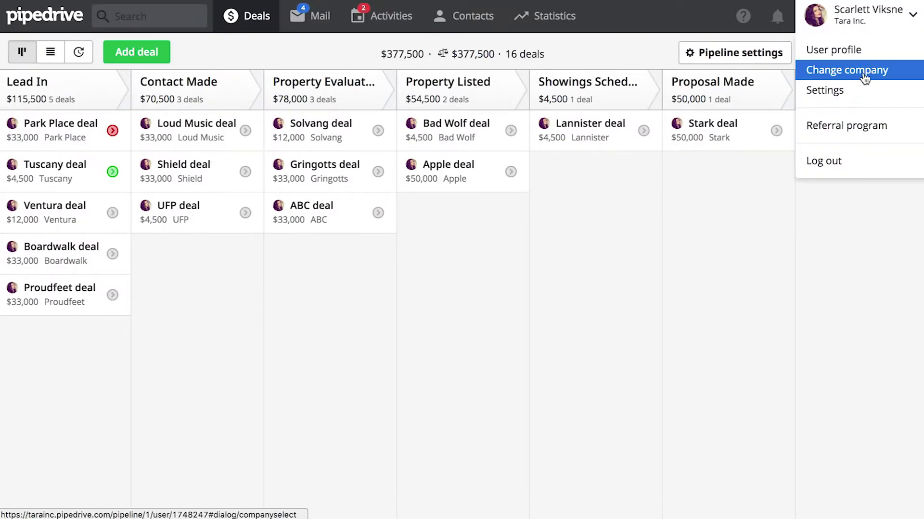
- Look up the Smart BCC address in Email integration settings, then start a Gmail message to the contact
left_click(847, 68)
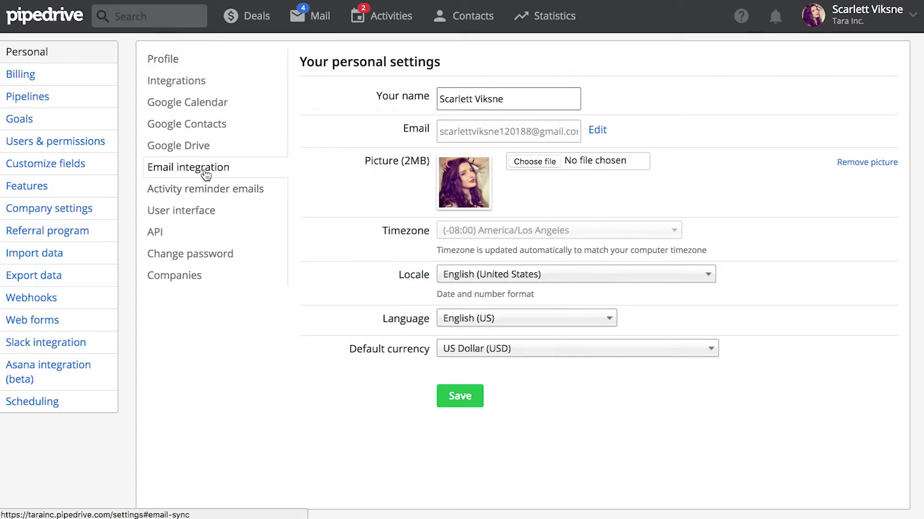
left_click(205, 173)
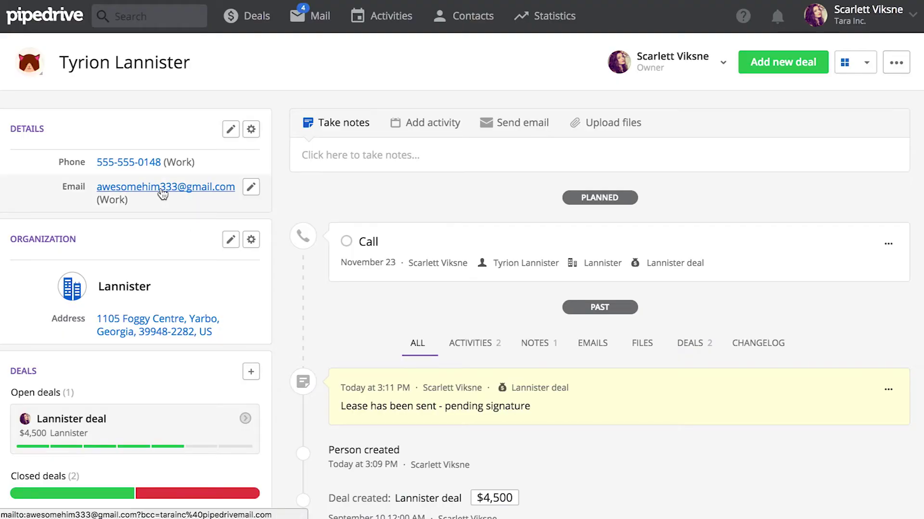
left_click(162, 192)
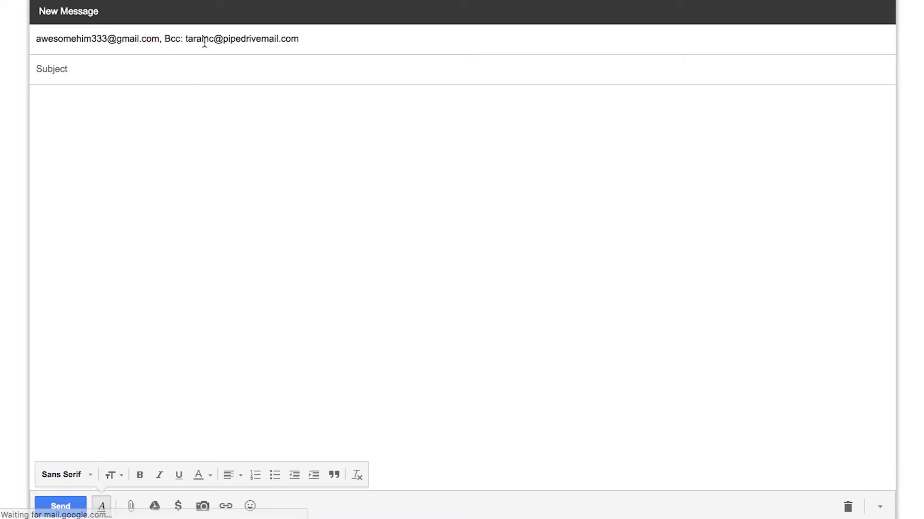
- Enter the subject 'Chocolate isn't gold' in the Gmail draft to the Lannister contact
mouse_move(204, 43)
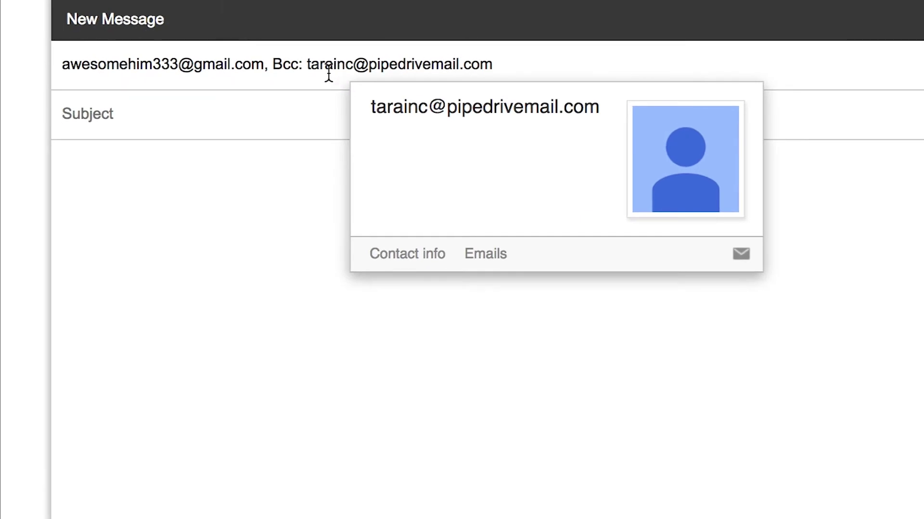
type("Chocolate i")
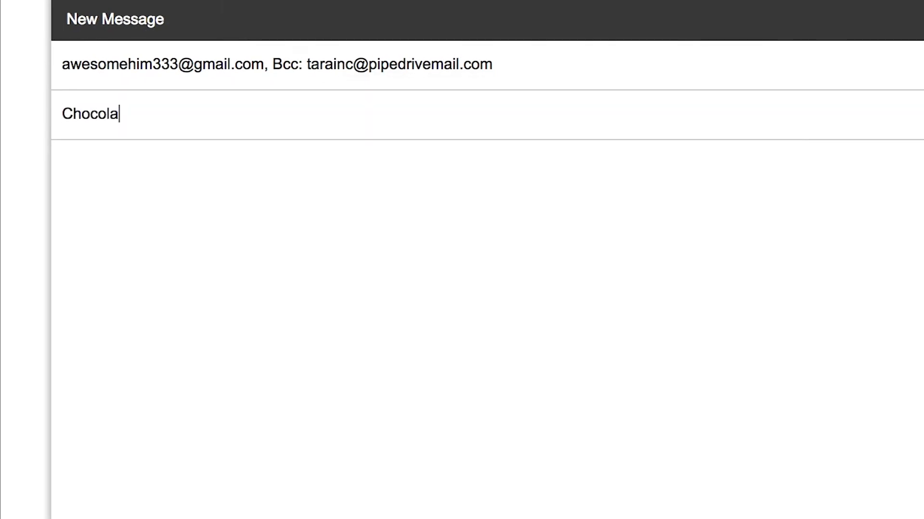
type("sn't gol")
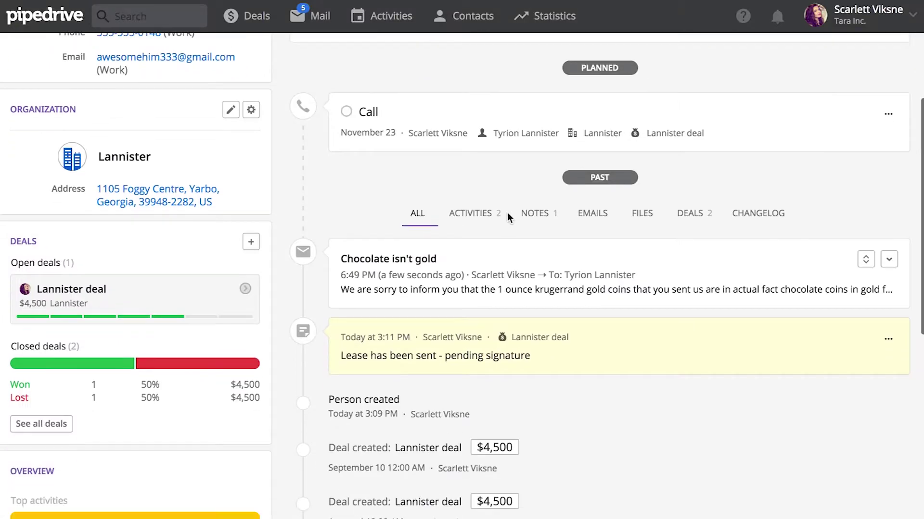
- Open the Lannister deal and expand the 'Chocolate isn't gold' email on its timeline
scroll(507, 213, "down", 2)
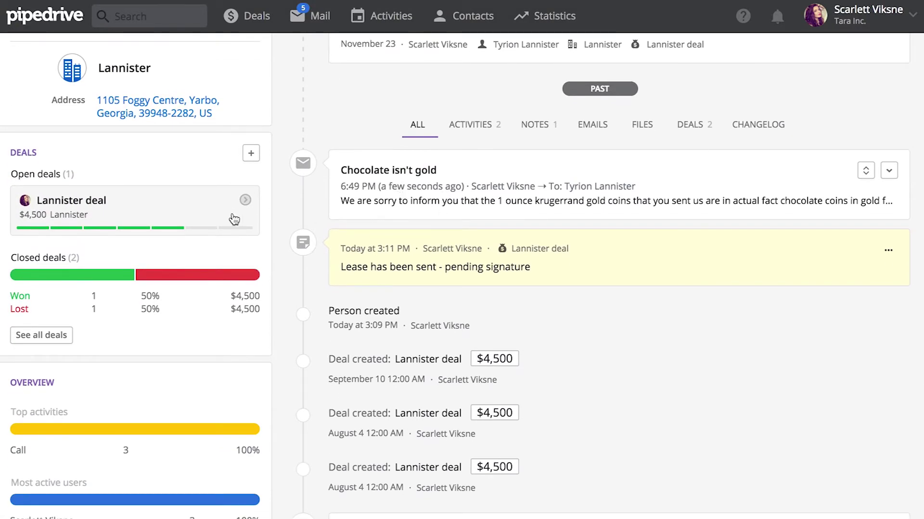
left_click(207, 214)
scroll(383, 288, "down", 3)
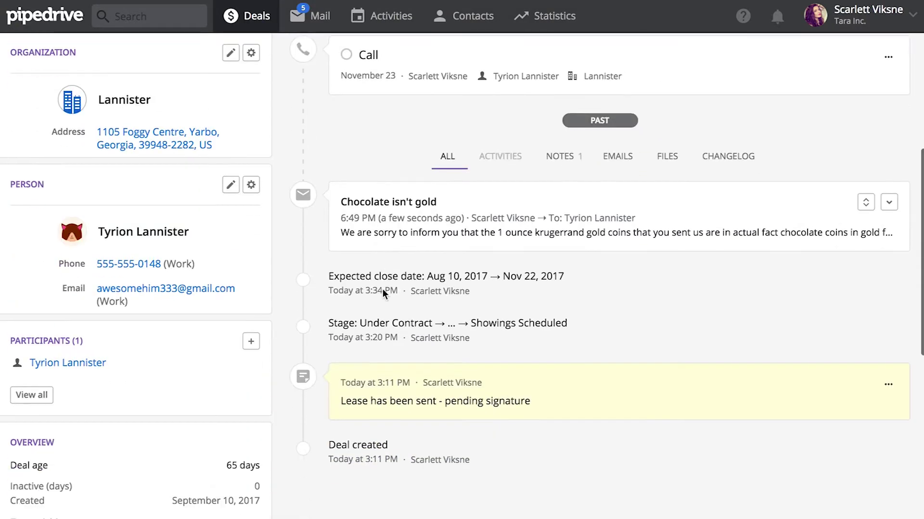
left_click(865, 202)
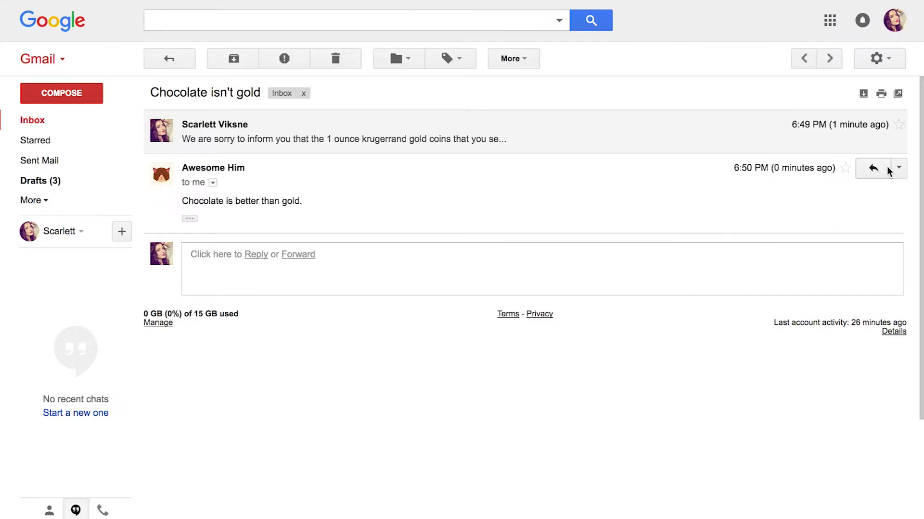
- Forward the contact's reply to the Pipedrive Smart BCC address and send it
left_click(898, 168)
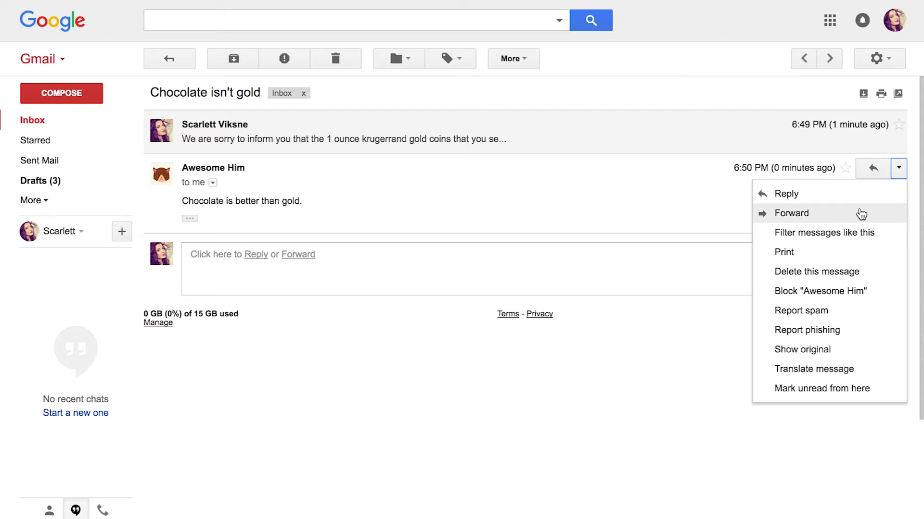
left_click(861, 213)
key("ctrl+v")
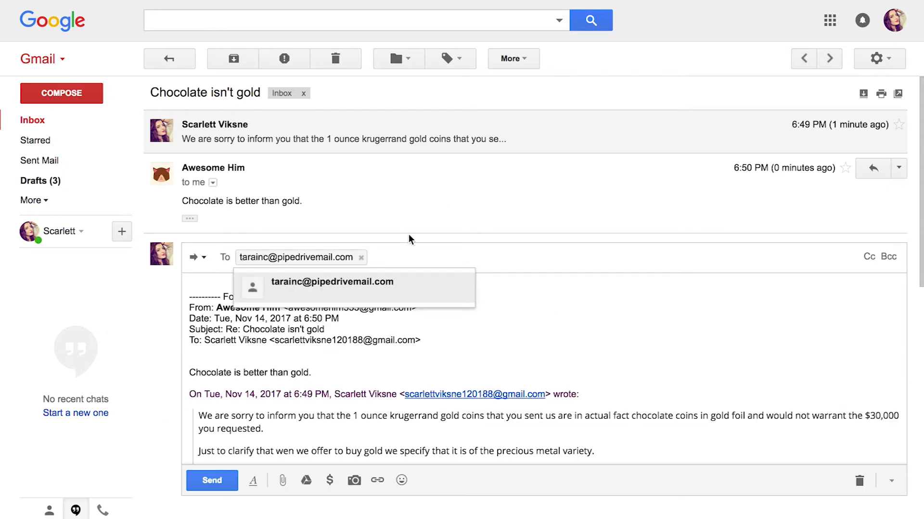
left_click(376, 286)
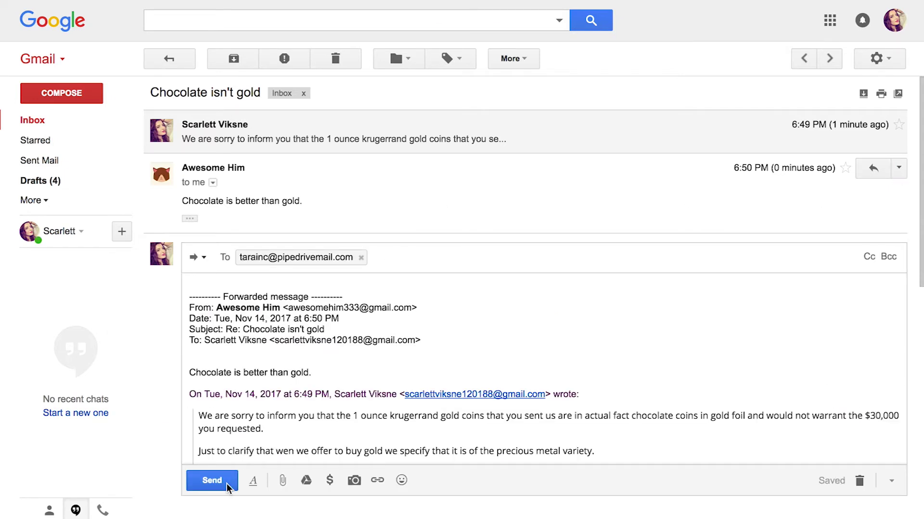
left_click(211, 481)
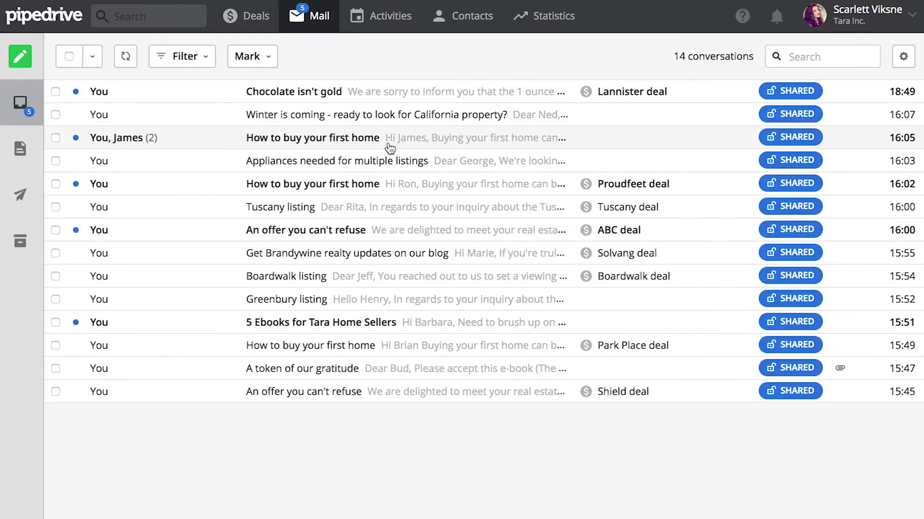
- Open and read through the 'How to buy your first home' conversation
left_click(387, 143)
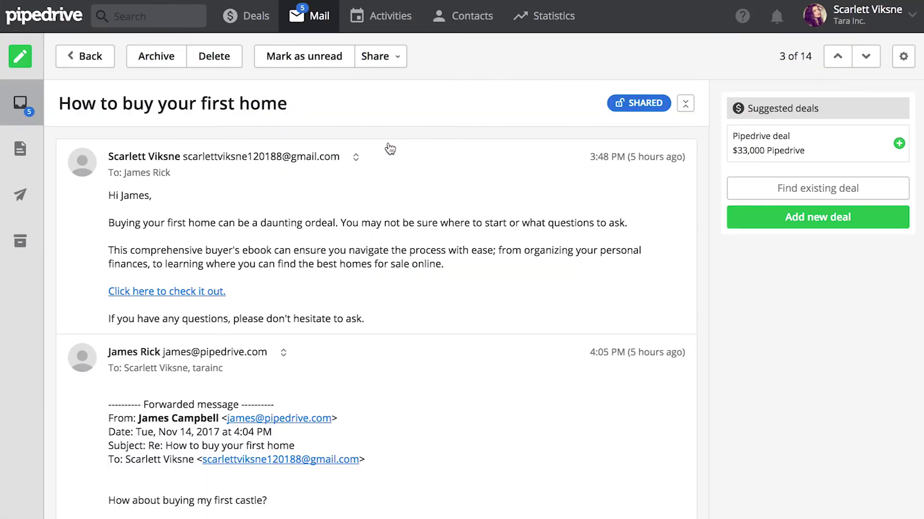
scroll(417, 304, "down", 4)
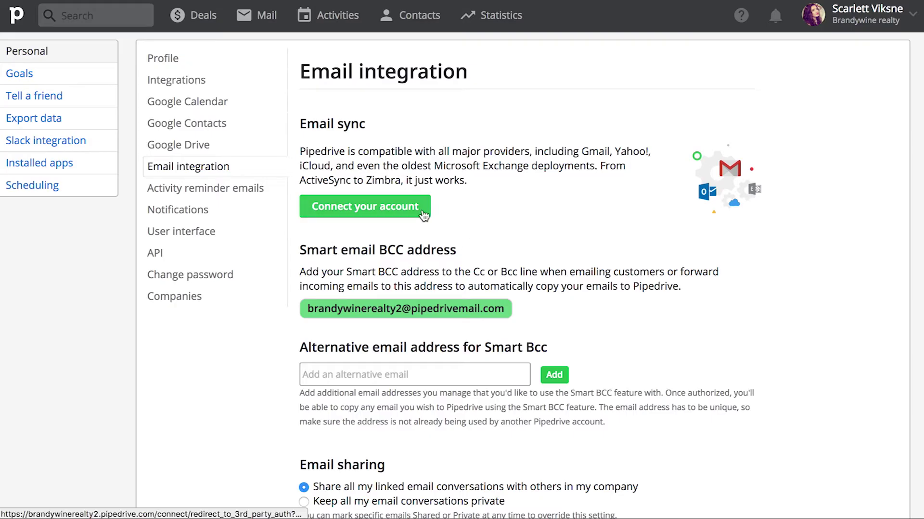
- Connect the Gmail account, syncing only emails labelled Important from 1 month ago
left_click(423, 214)
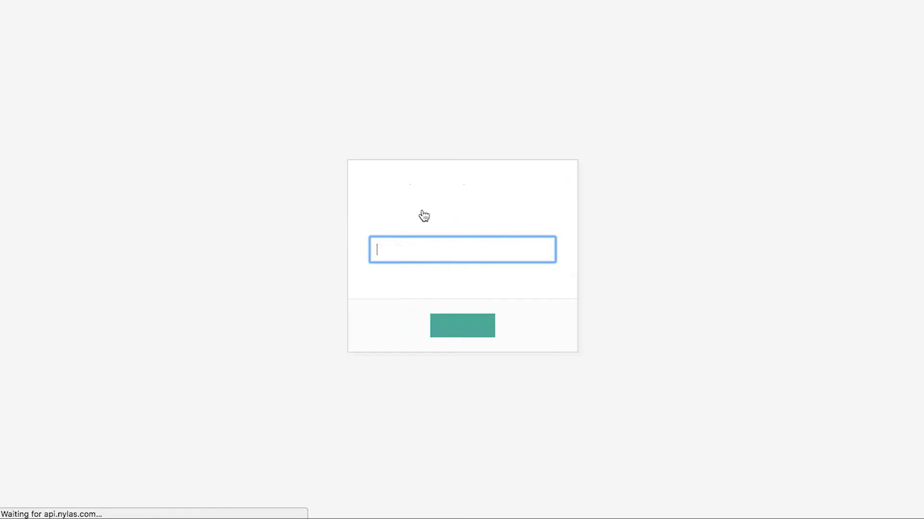
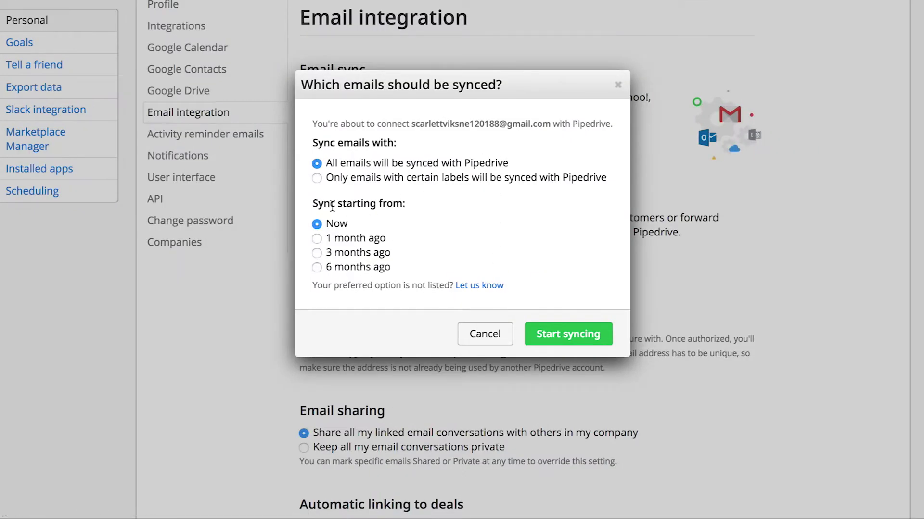
left_click(316, 180)
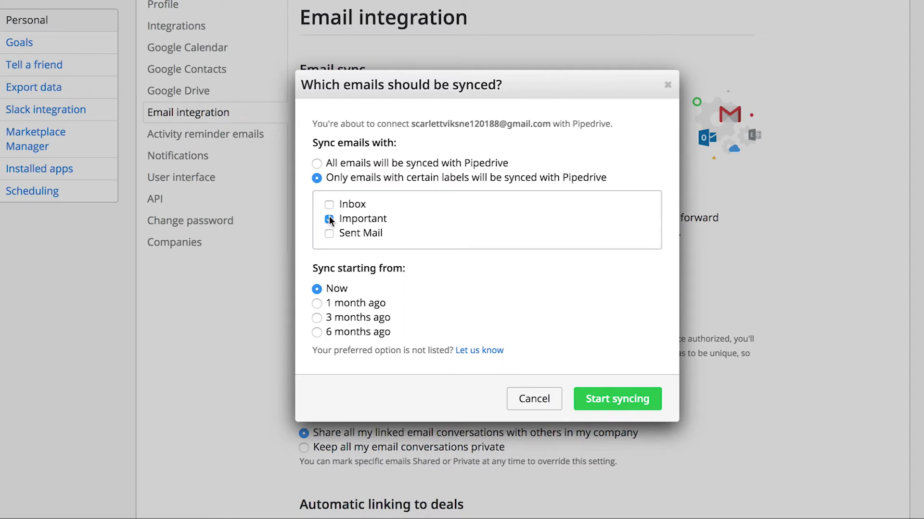
left_click(316, 303)
scroll(362, 342, "down", 1)
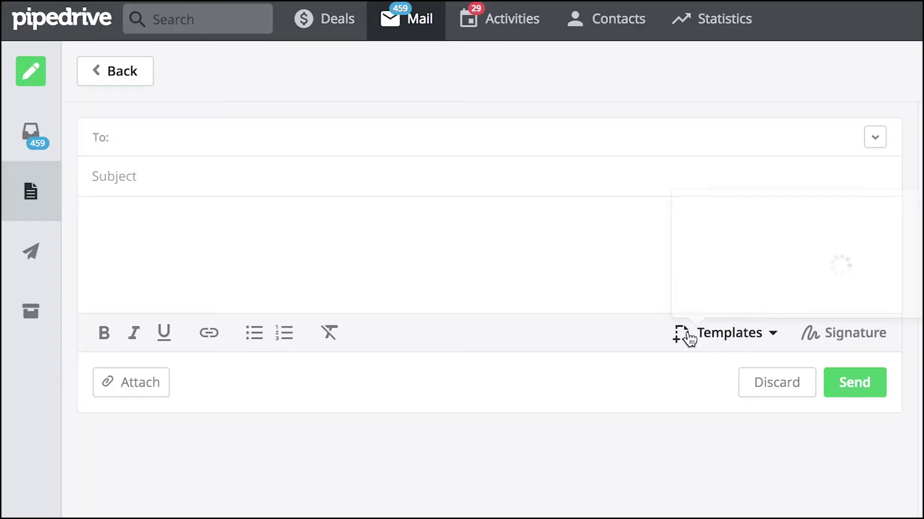
- Fill the new email with the Intro template, enable open and link tracking, and check notifications
left_click(693, 336)
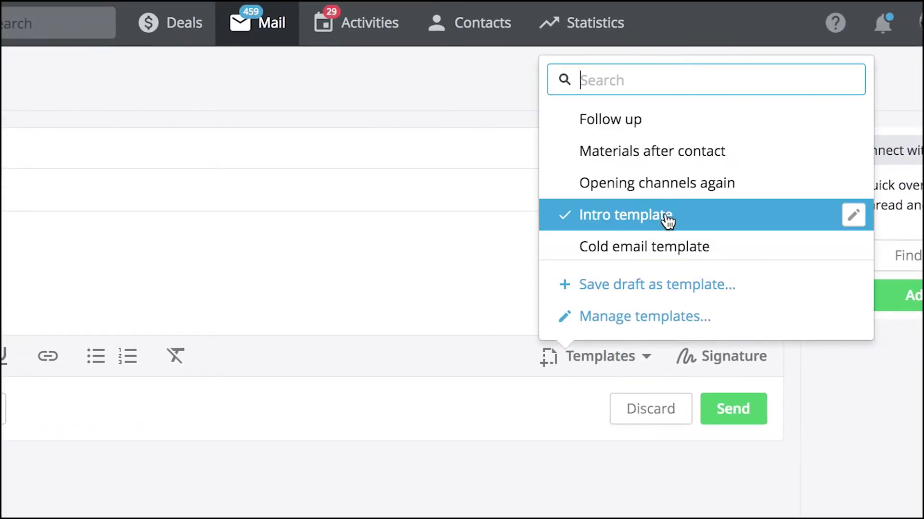
left_click(665, 216)
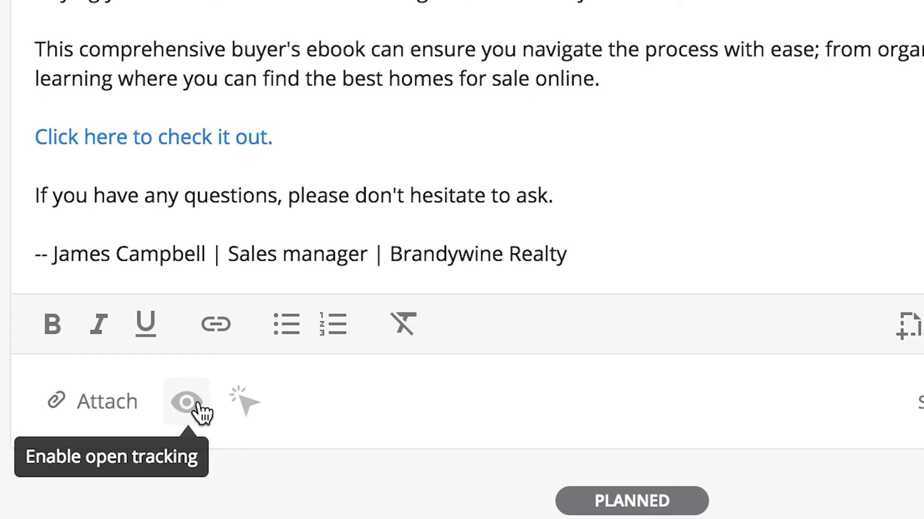
left_click(197, 406)
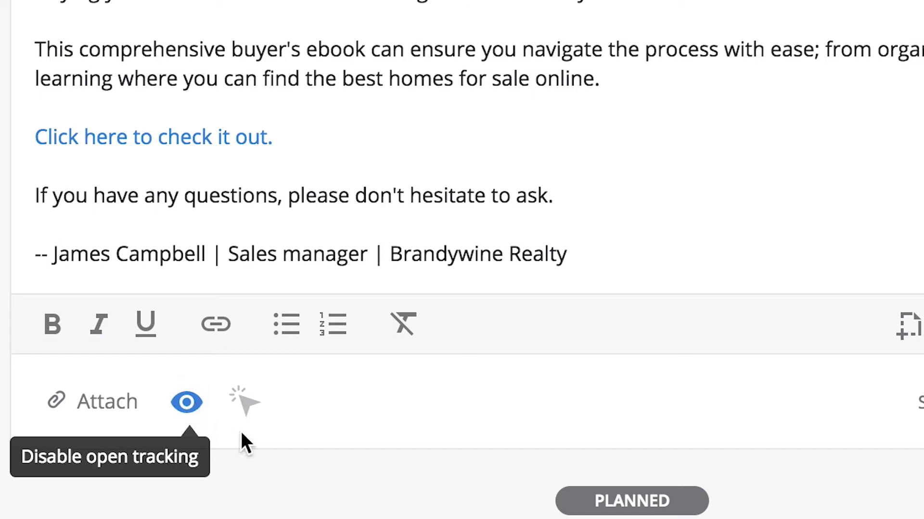
left_click(264, 422)
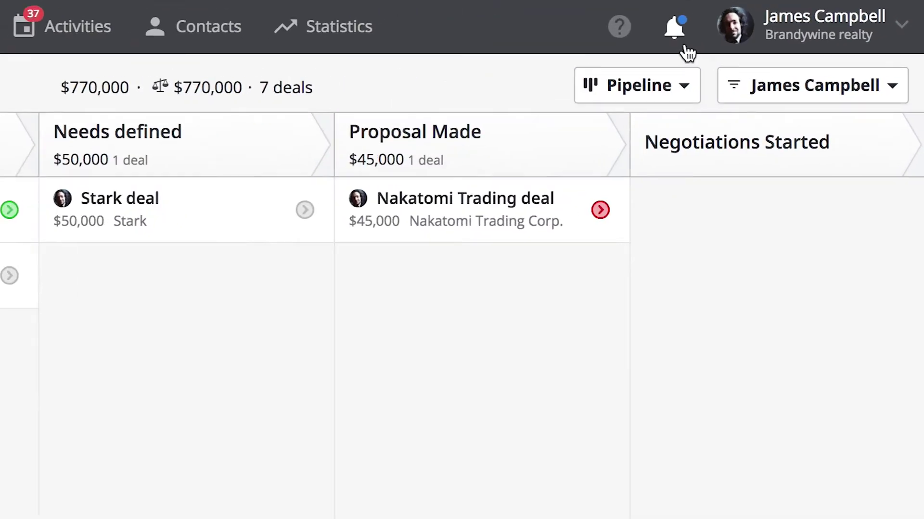
left_click(771, 29)
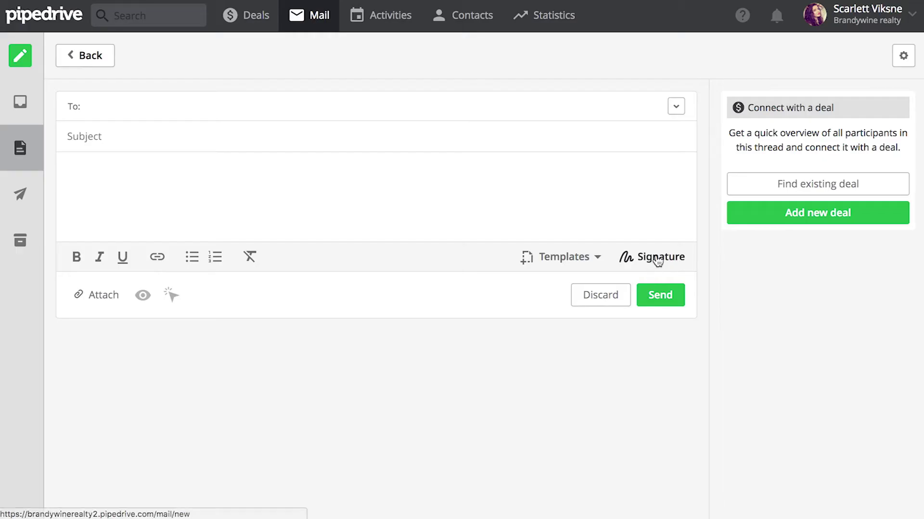
left_click(656, 259)
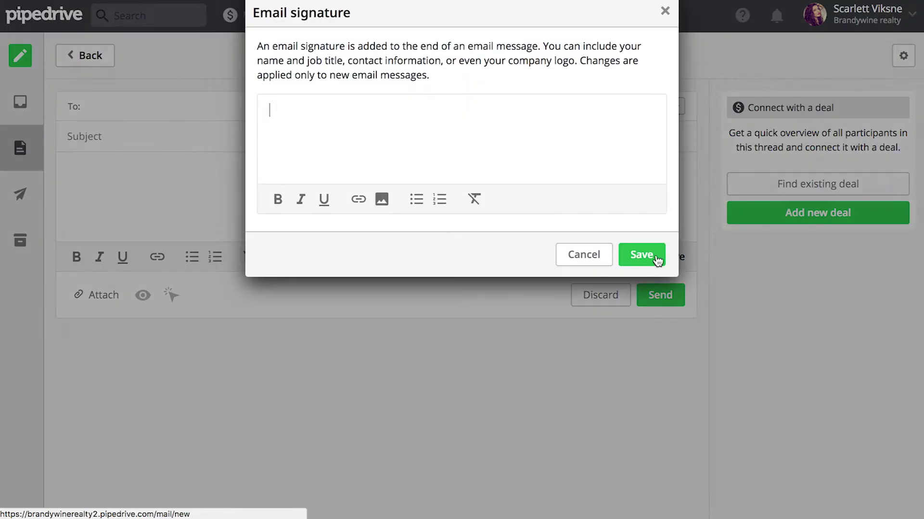
- Paste the Sales manager signature with Brandywine Realty logo and headquarters link, and save it
key("ctrl+v")
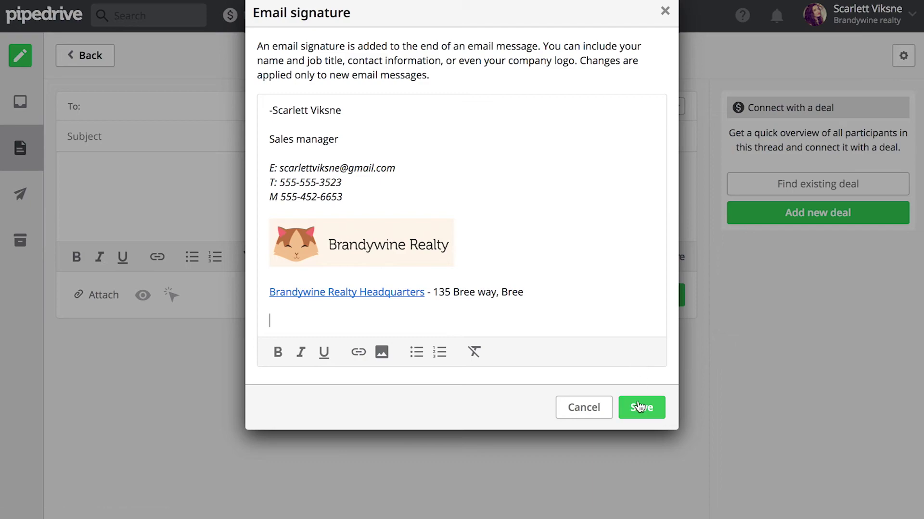
left_click(639, 407)
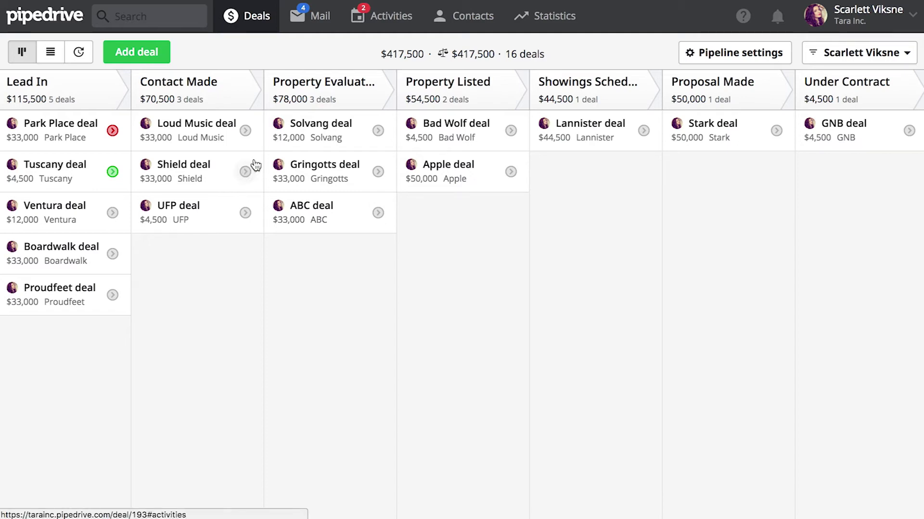
- Filter the mail inbox to conversations linked with an open deal
left_click(309, 17)
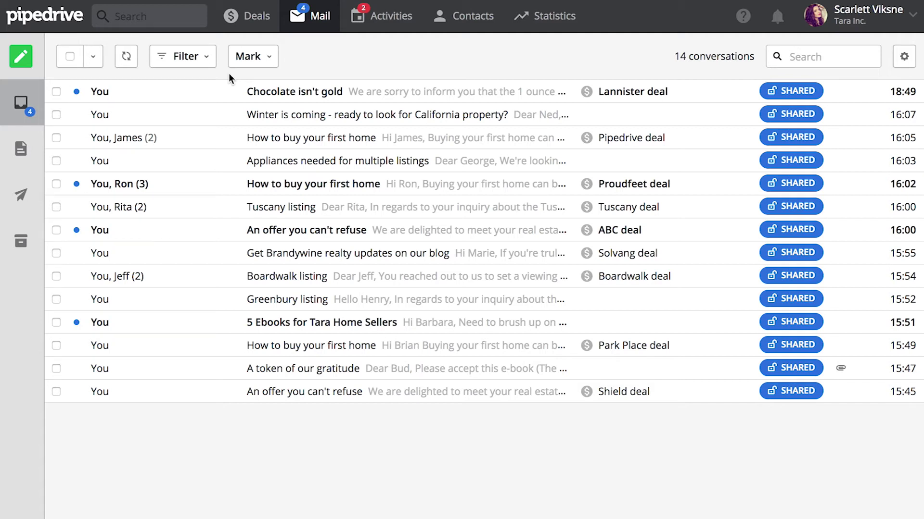
left_click(207, 64)
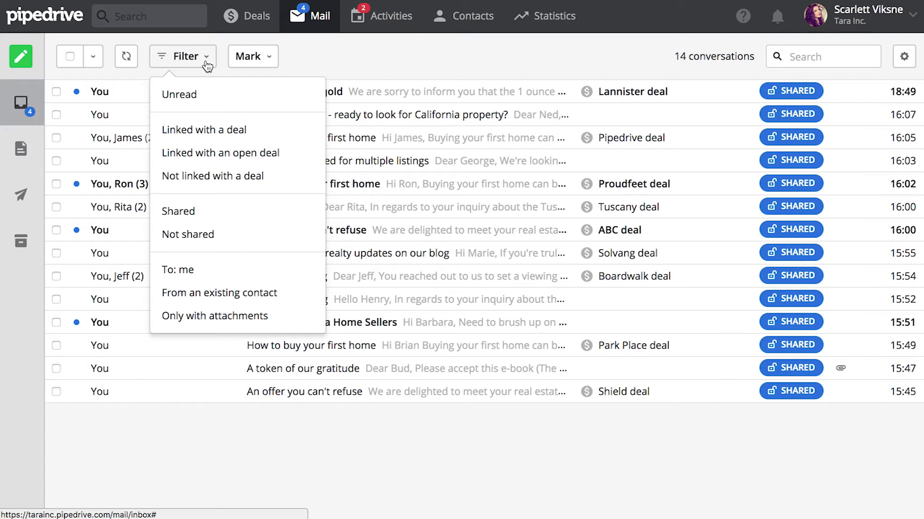
left_click(316, 157)
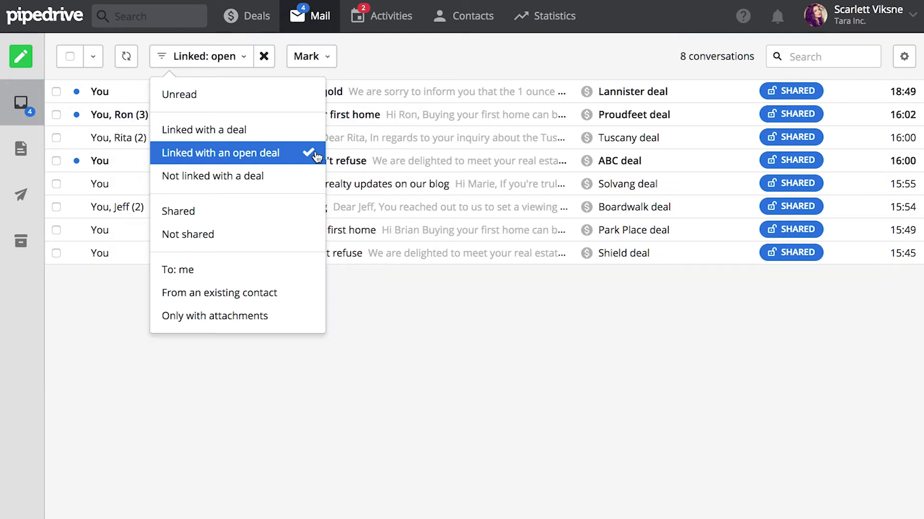
left_click(387, 320)
- Select the Tuscany listing and Proudfeet conversations, review Mark and Share options, then clear the selection
left_click(57, 138)
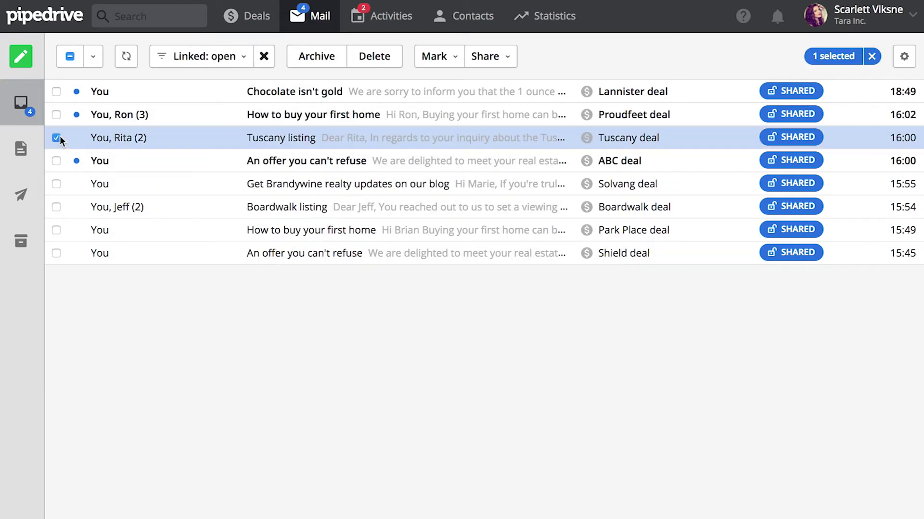
left_click(57, 114)
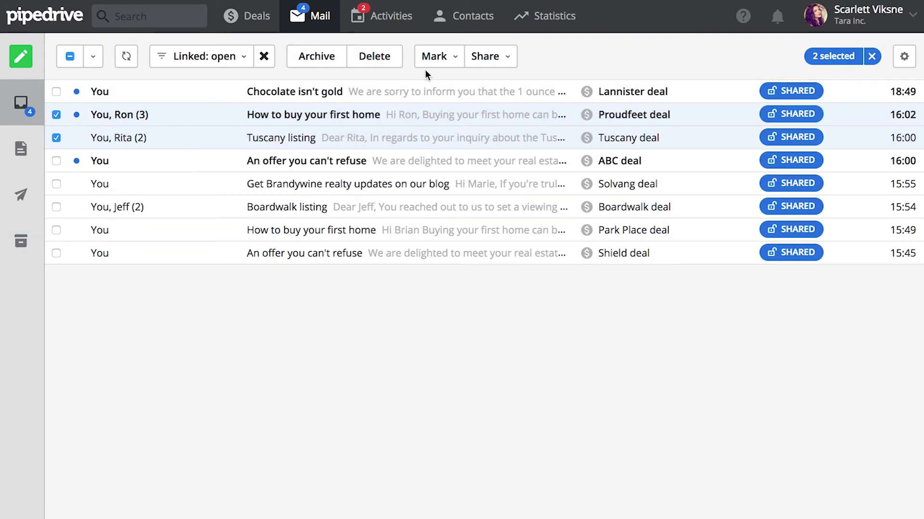
left_click(453, 62)
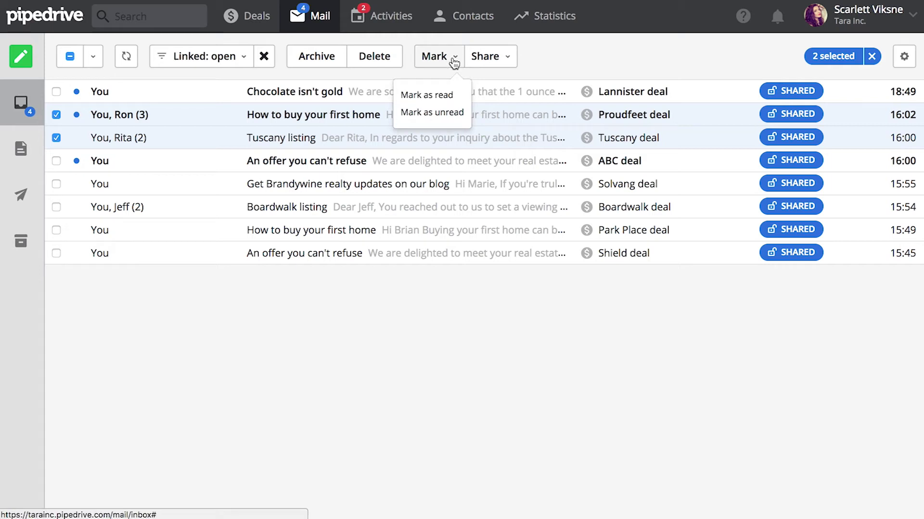
left_click(507, 61)
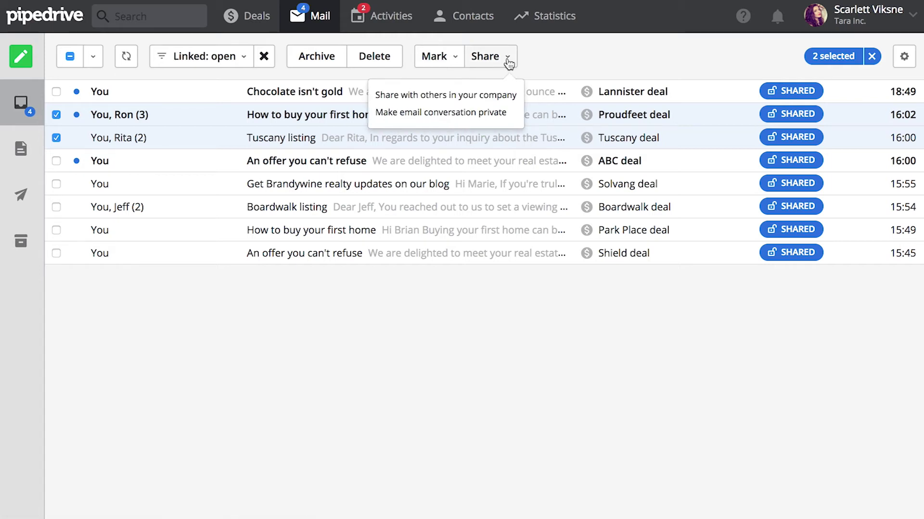
left_click(546, 62)
left_click(871, 57)
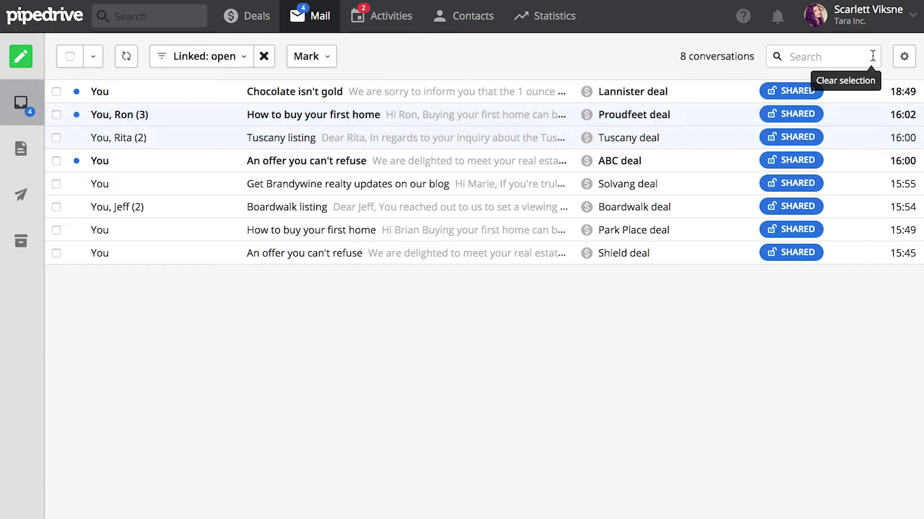
left_click(827, 56)
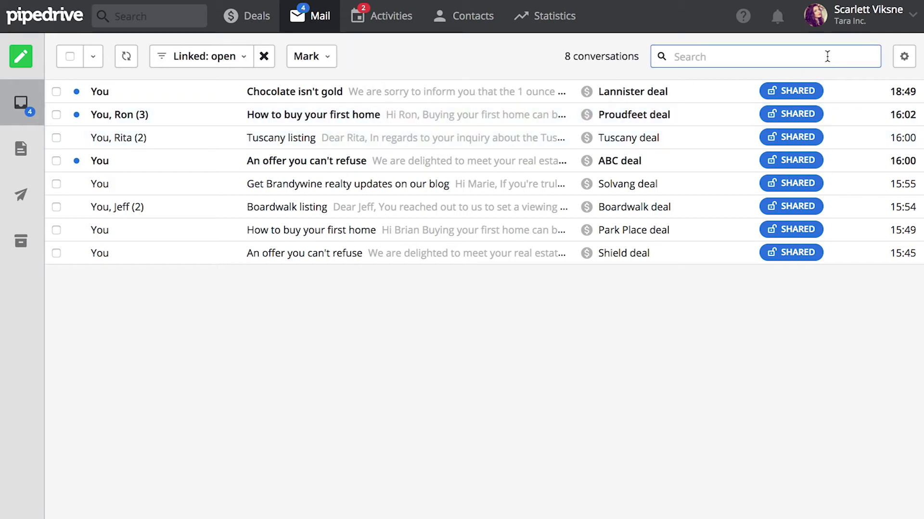
left_click(506, 40)
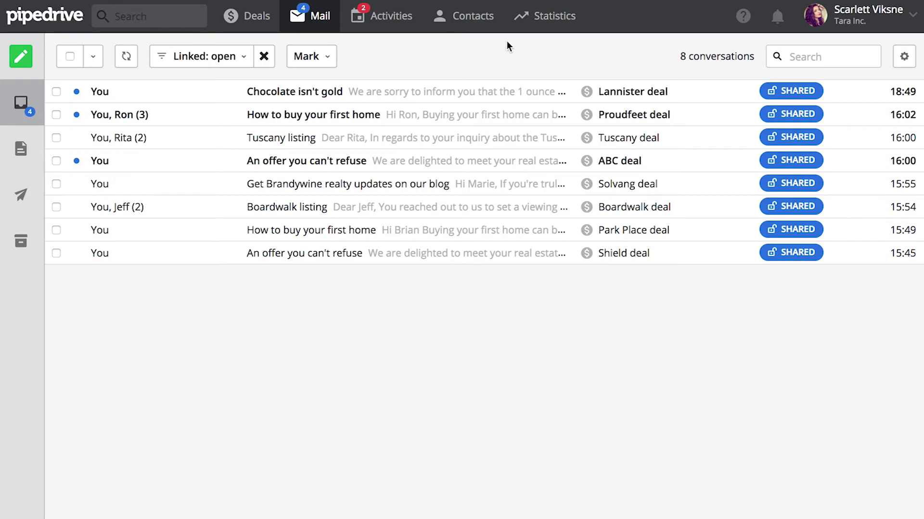
- Remove the connected Lannister deal from the Chocolate isn't gold conversation and confirm with OK
left_click(414, 92)
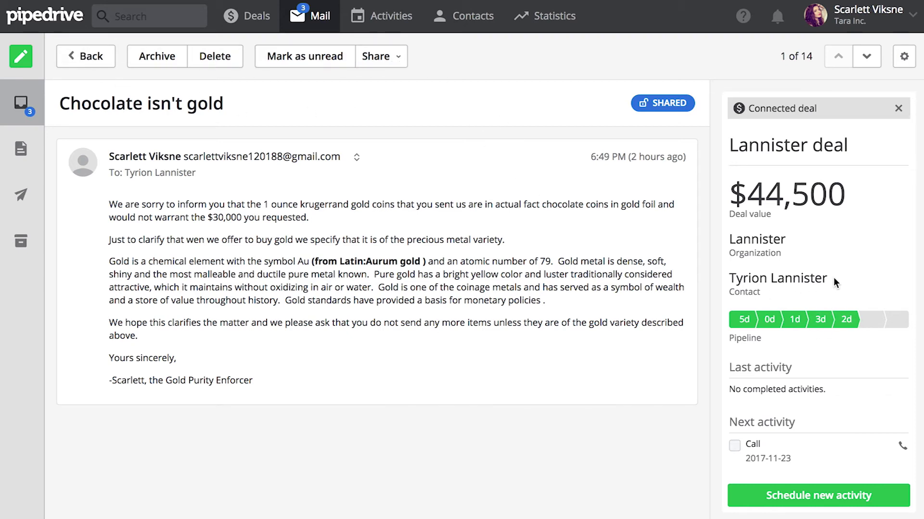
scroll(833, 277, "down", 1)
mouse_move(875, 322)
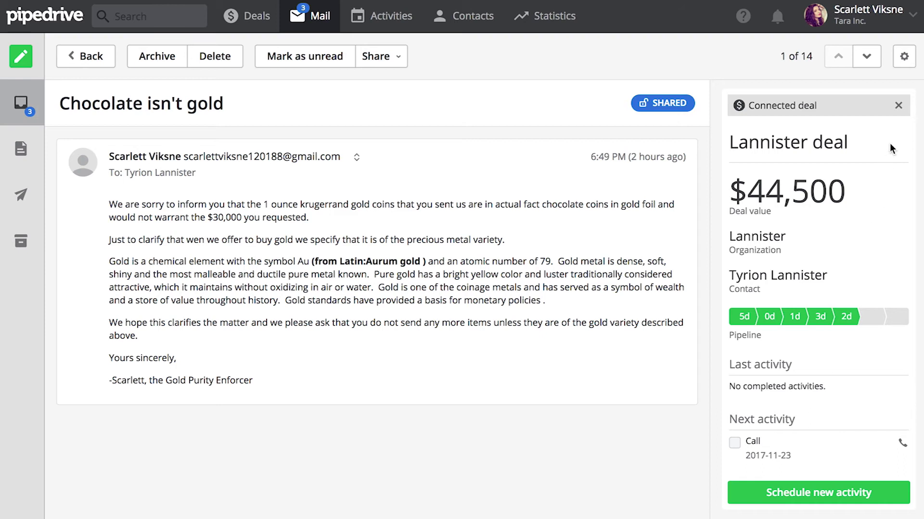
left_click(898, 107)
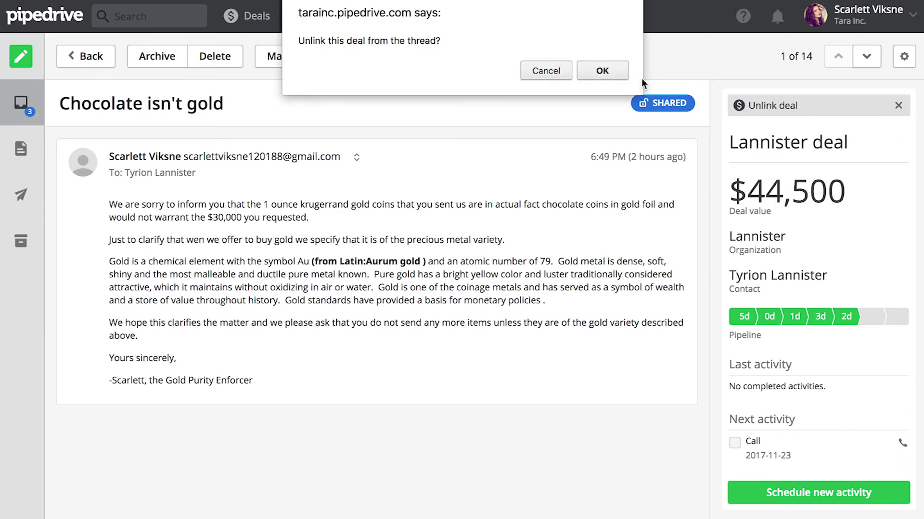
left_click(602, 70)
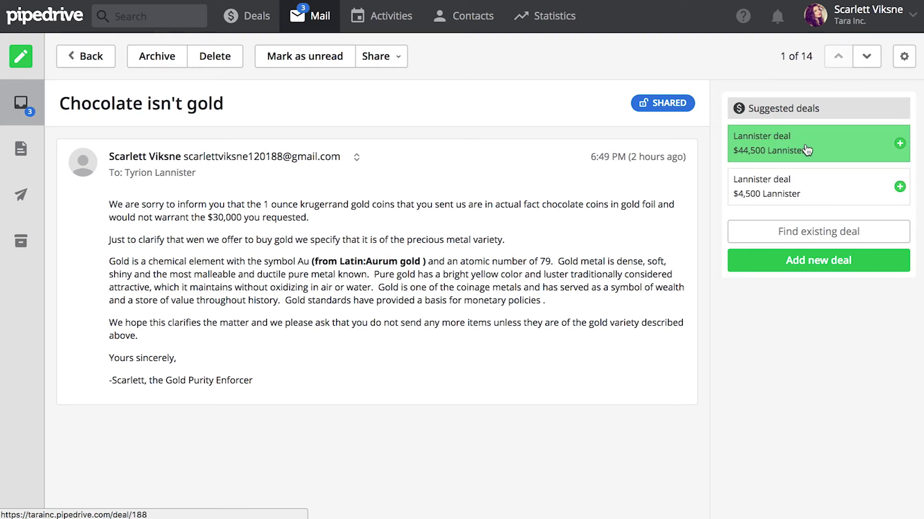
left_click(903, 60)
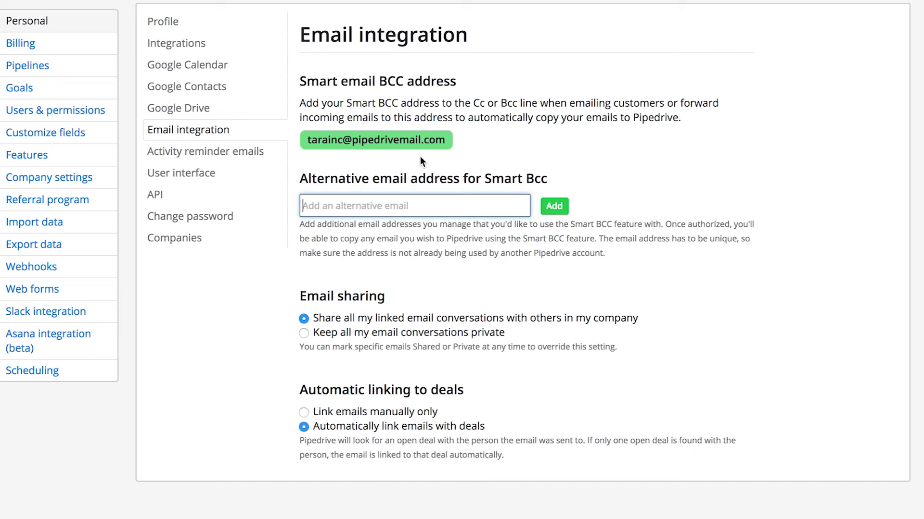
- Go to Personal settings > Email integration and place the cursor in the alternative Smart BCC address field
scroll(459, 154, "down", 1)
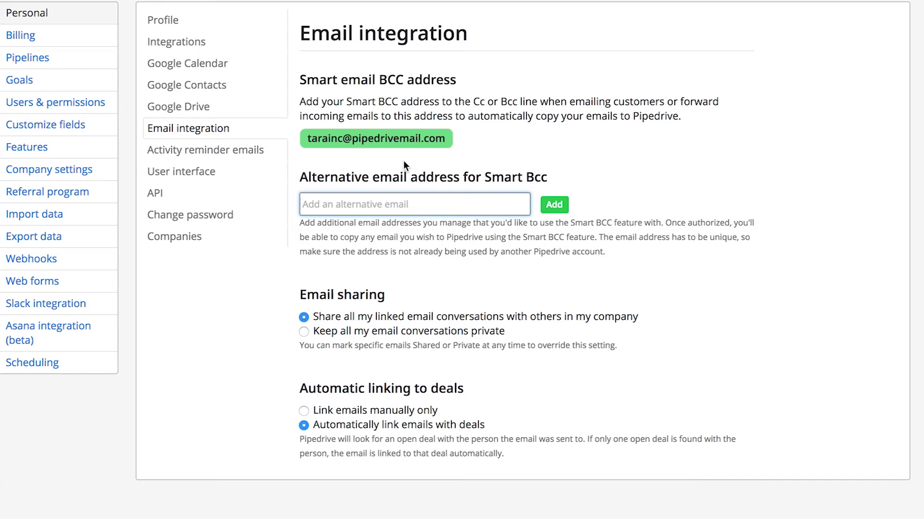
left_click(224, 25)
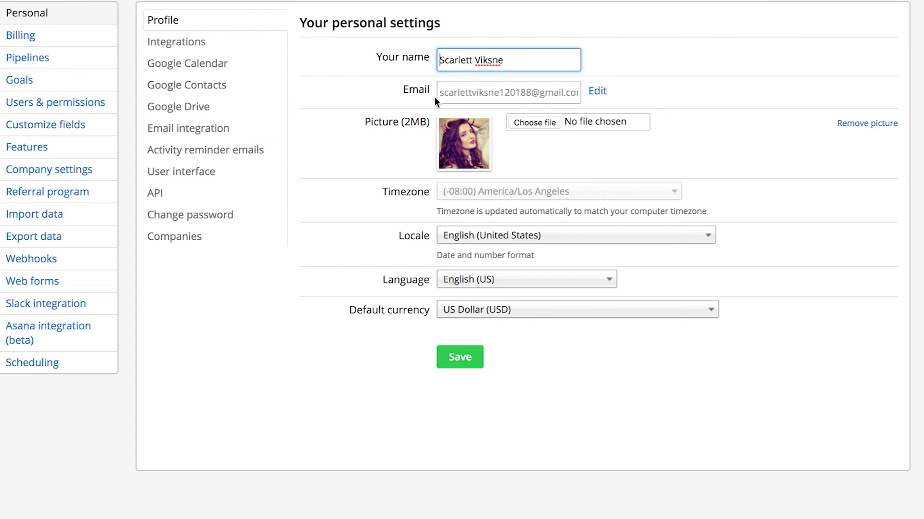
left_click(238, 130)
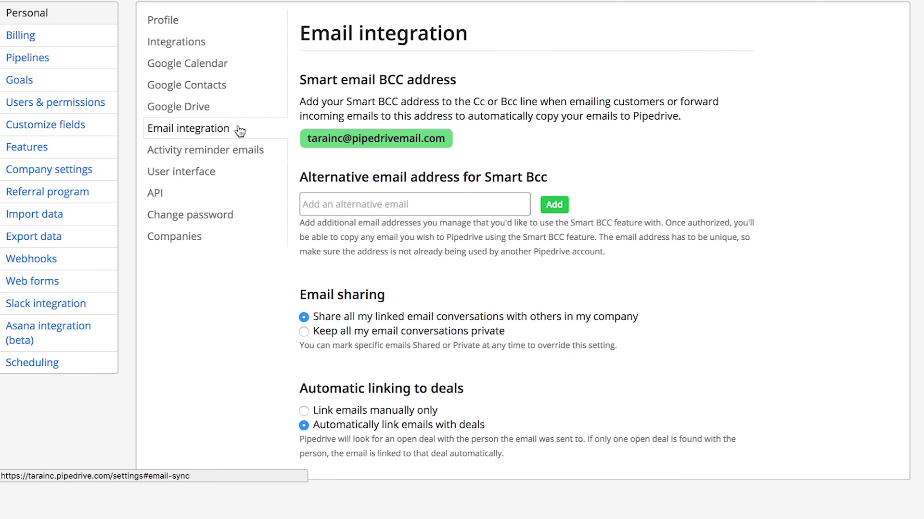
left_click(315, 205)
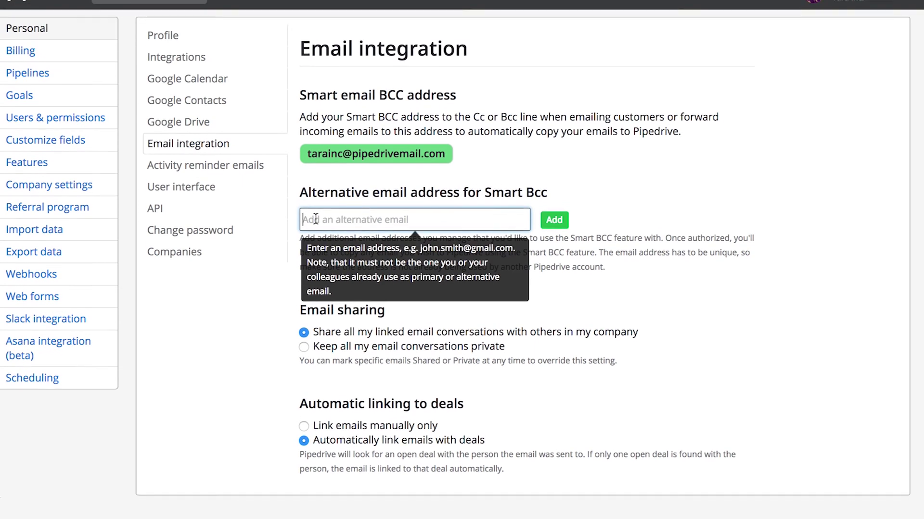
- Add an alternative Smart BCC e-mail address and select 'Keep all my email conversations private'
type("differentemail@differentemail.com")
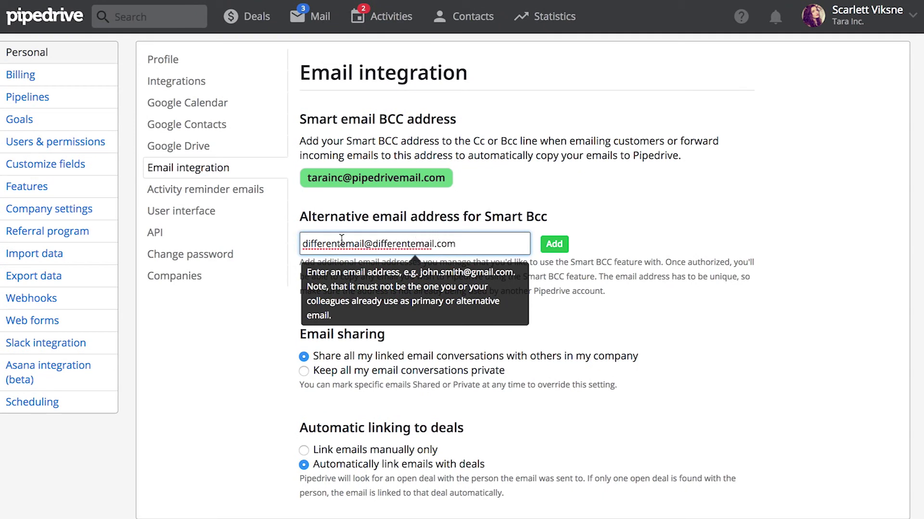
left_click(556, 245)
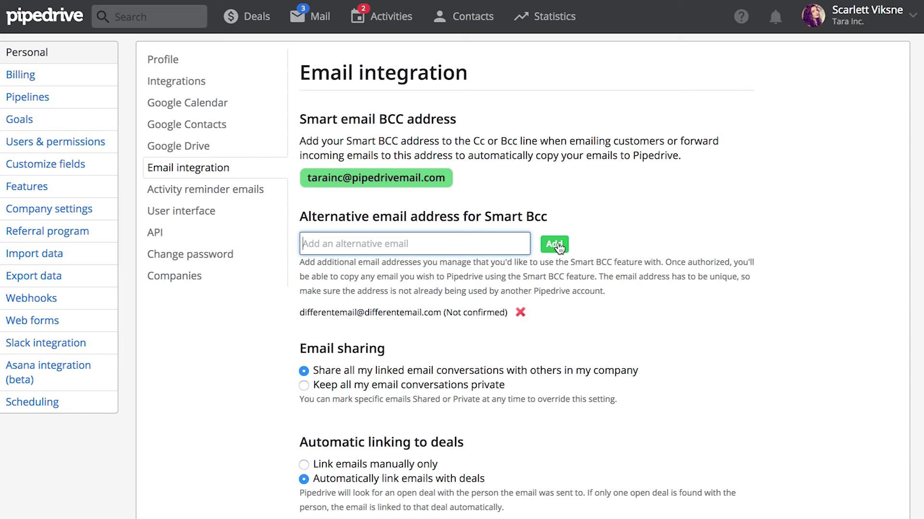
scroll(556, 247, "down", 2)
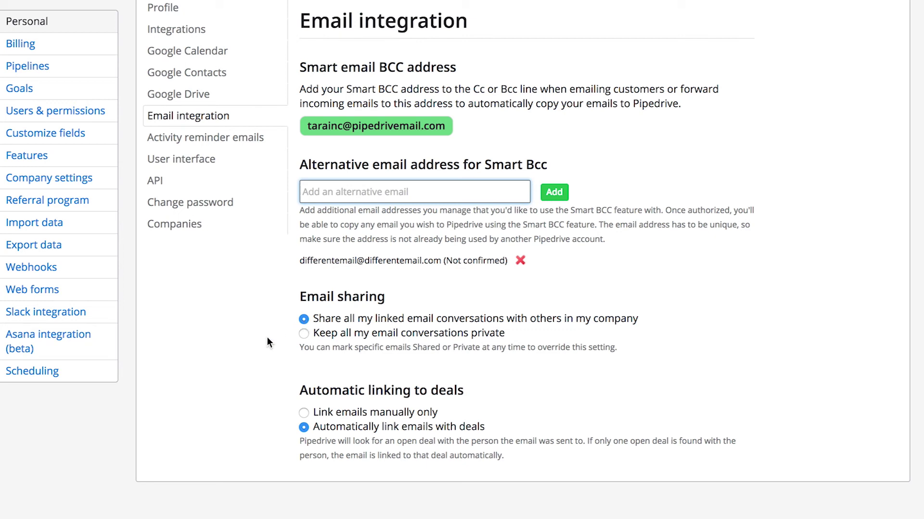
left_click(305, 334)
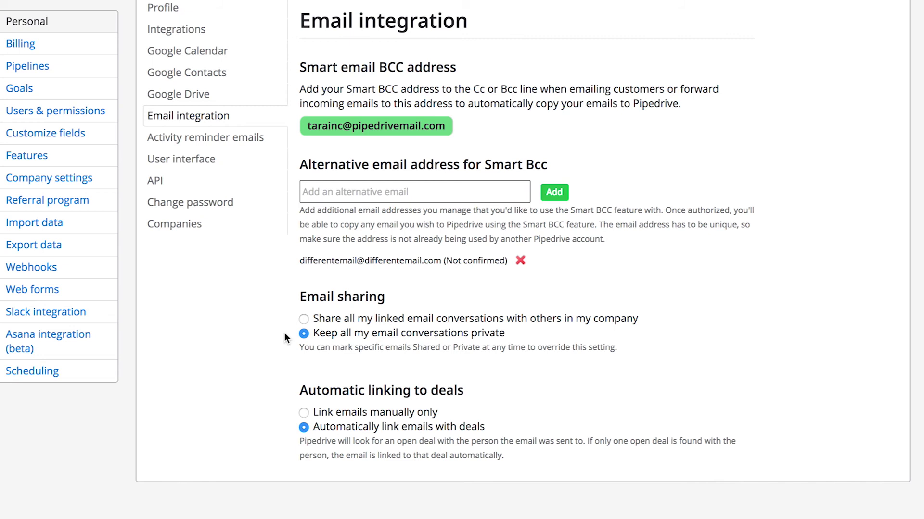
scroll(284, 333, "up", 2)
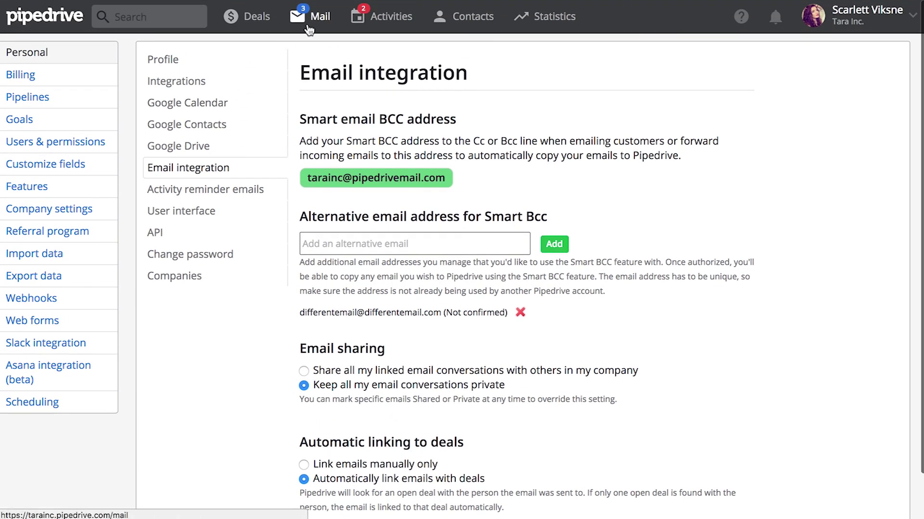
- Open the How to buy your first home conversation, its Proudfeet deal, and the deal's contact person page
left_click(307, 29)
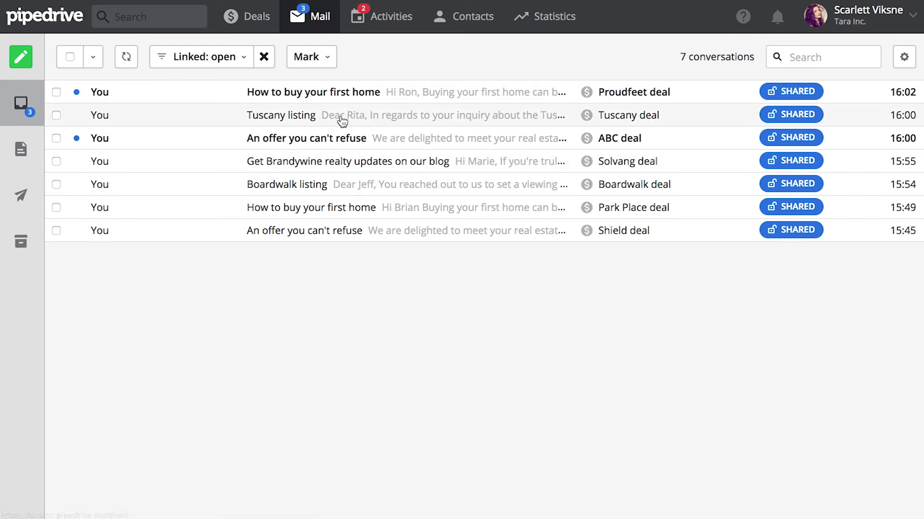
left_click(350, 91)
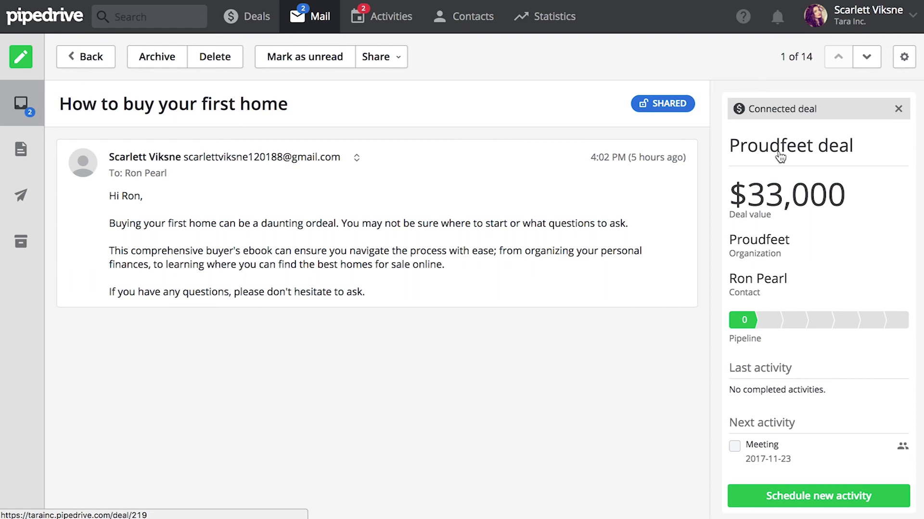
left_click(779, 157)
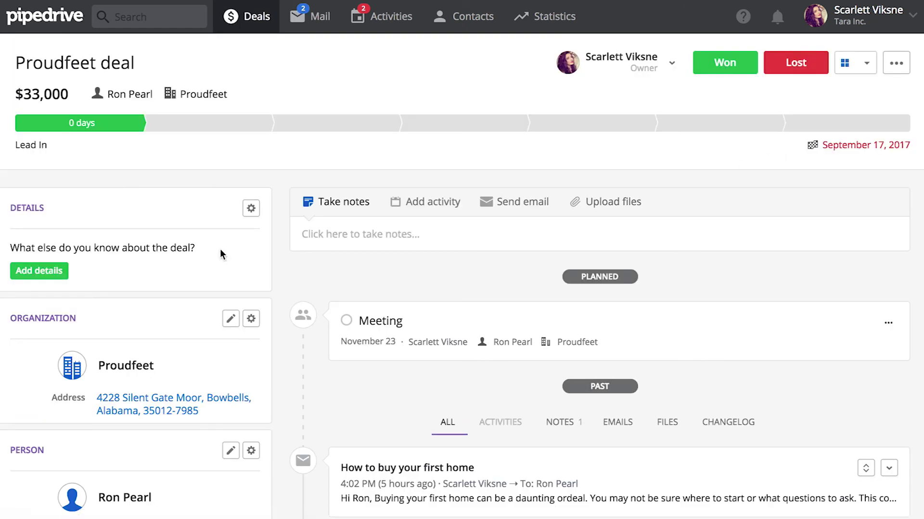
scroll(197, 267, "down", 5)
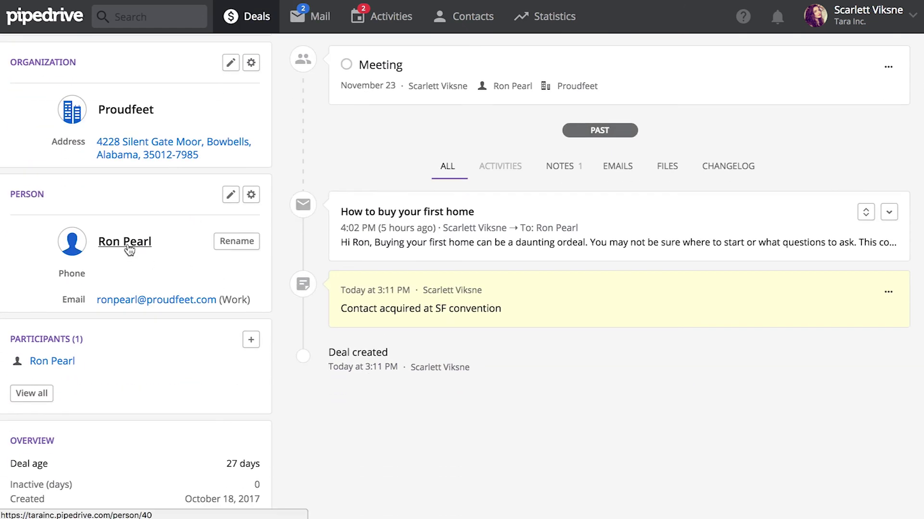
left_click(128, 244)
scroll(380, 294, "down", 3)
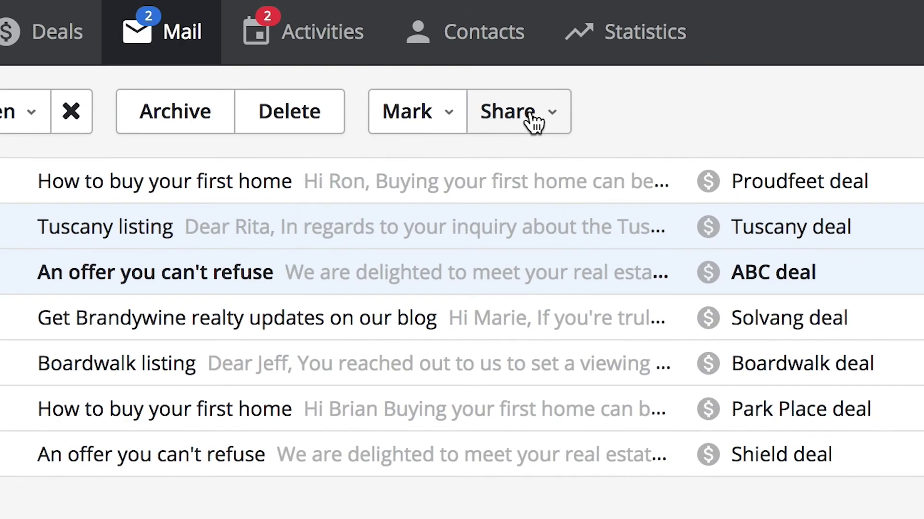
- Make the selected conversations private with Share, then show the person page's Owner & followers / Entire company visibility choices
left_click(498, 59)
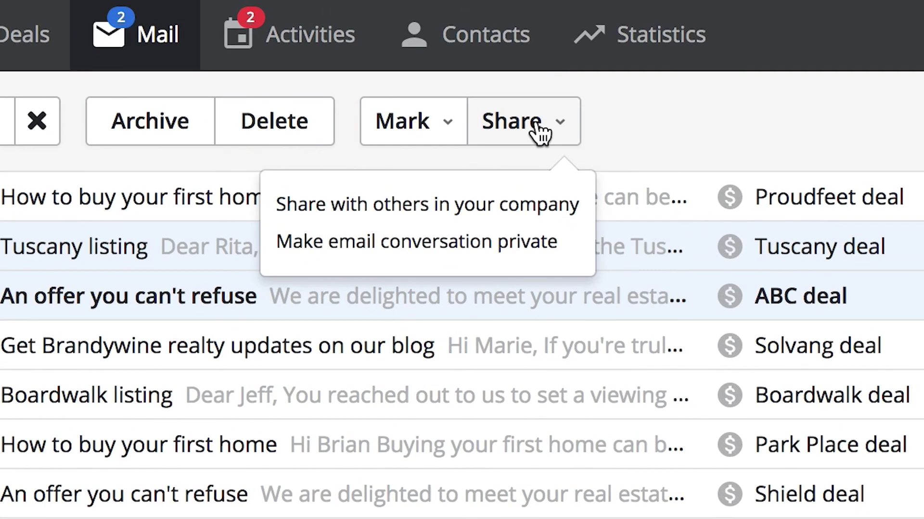
left_click(515, 242)
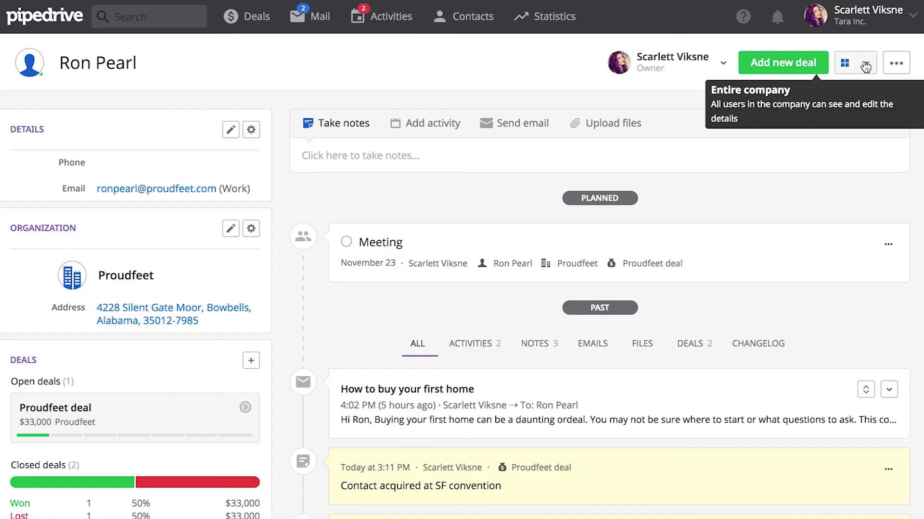
left_click(865, 65)
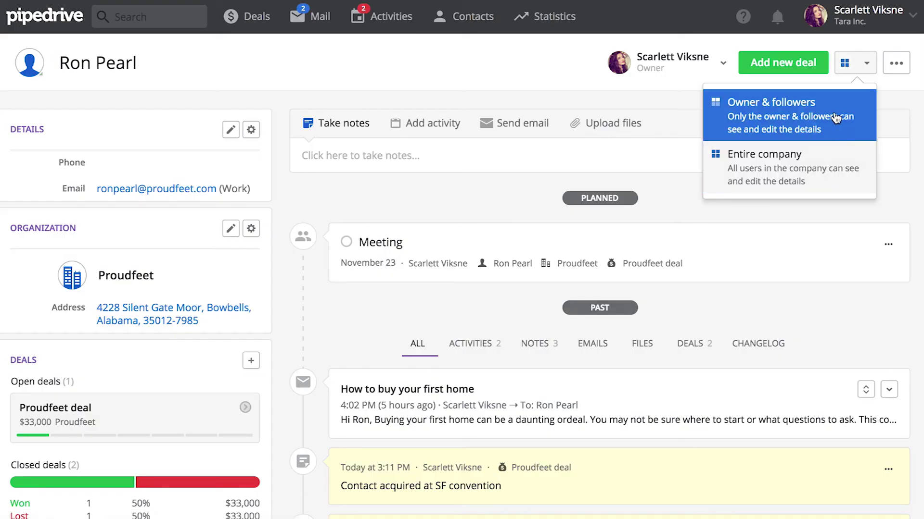
- Dismiss the visibility dropdown and make the How to buy your first home conversation private from its full view
left_click(889, 120)
scroll(889, 122, "down", 5)
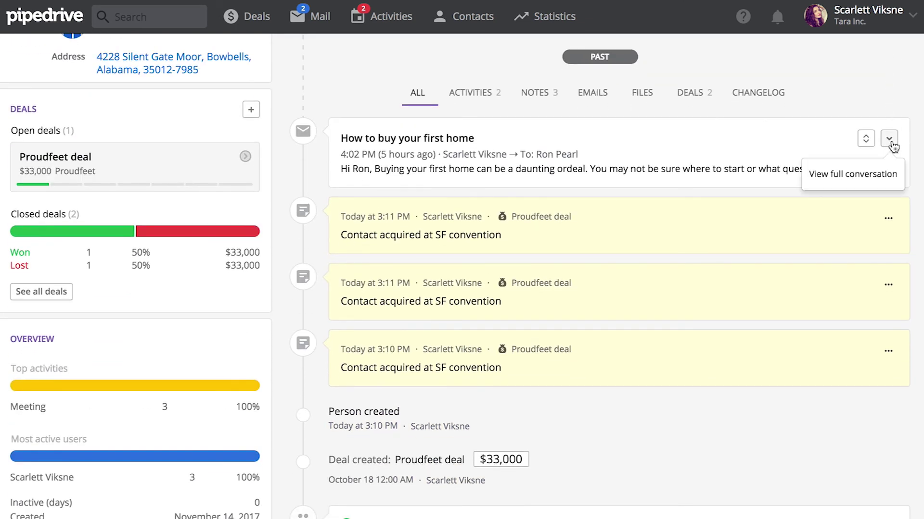
left_click(868, 167)
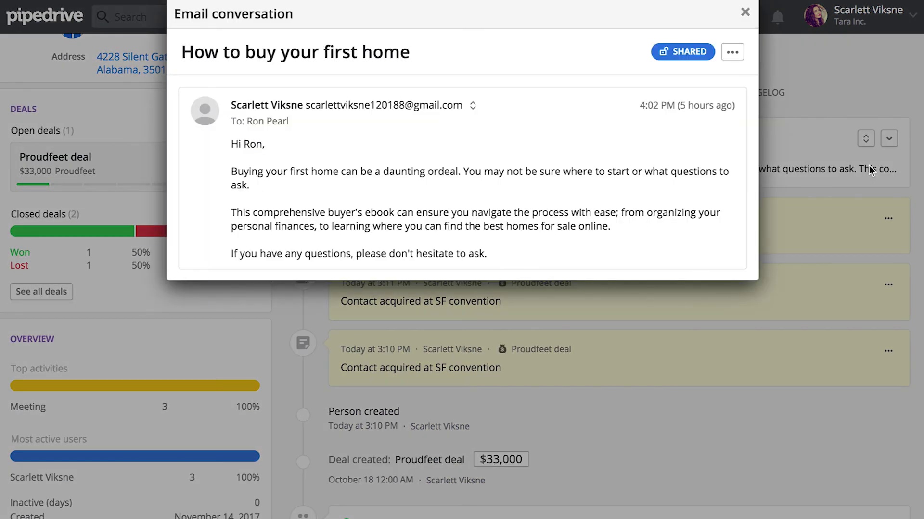
left_click(734, 53)
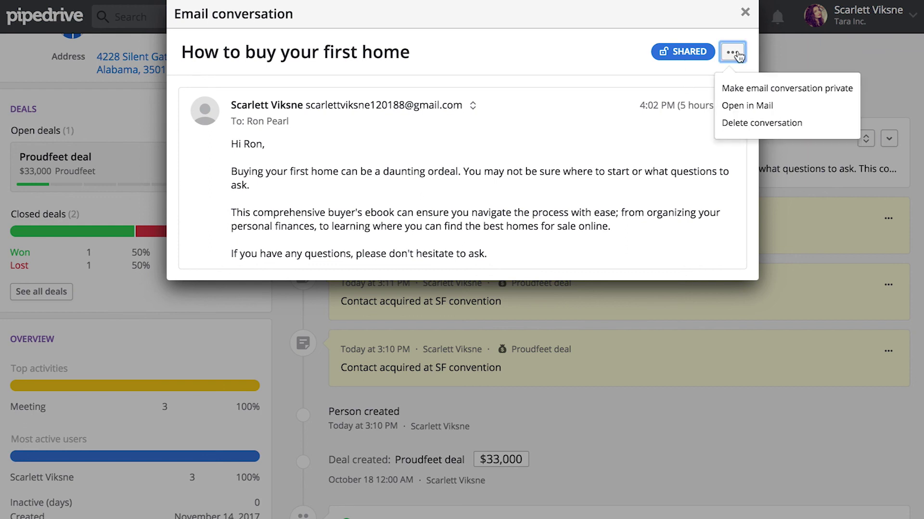
left_click(747, 90)
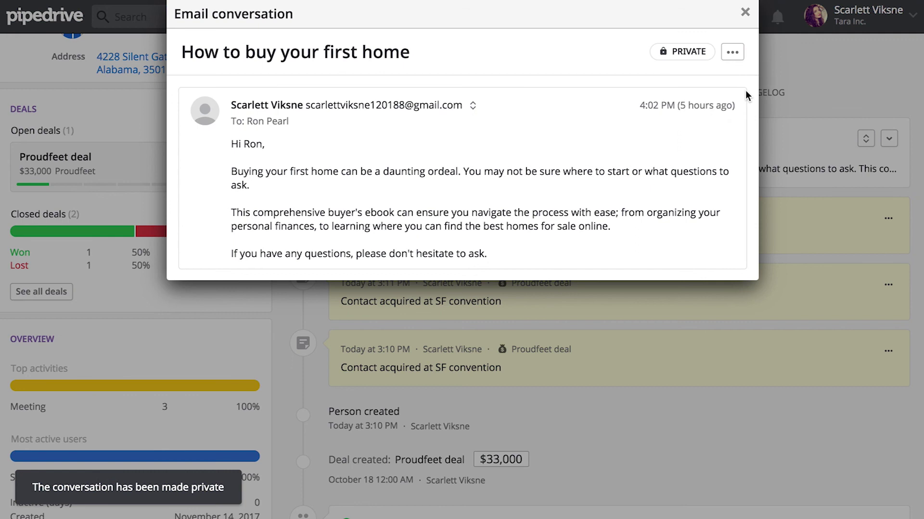
left_click(744, 14)
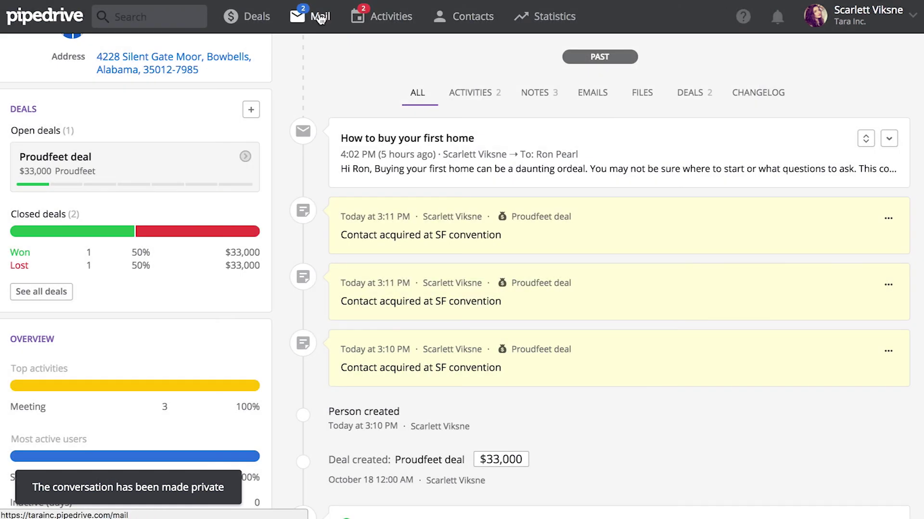
- In Mail, select the Tuscany listing and ABC deal conversations and make both private via Share
left_click(320, 18)
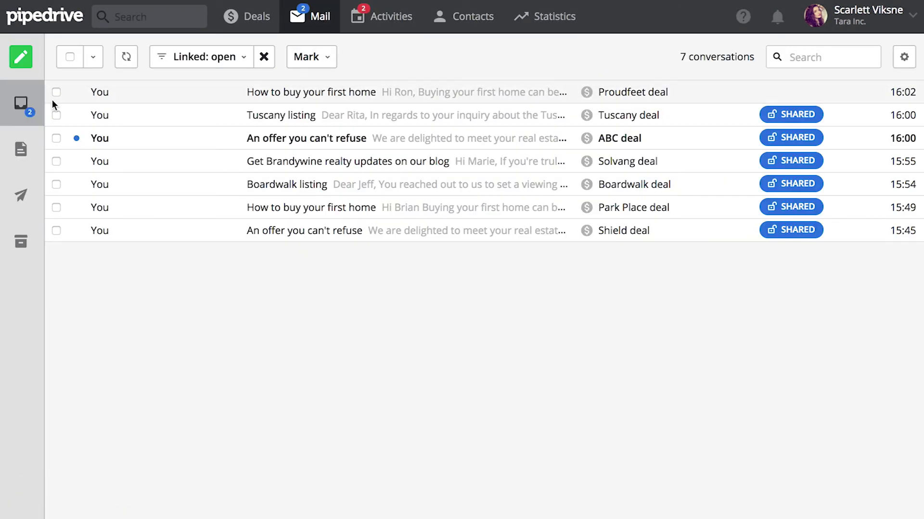
left_click(53, 114)
left_click(55, 137)
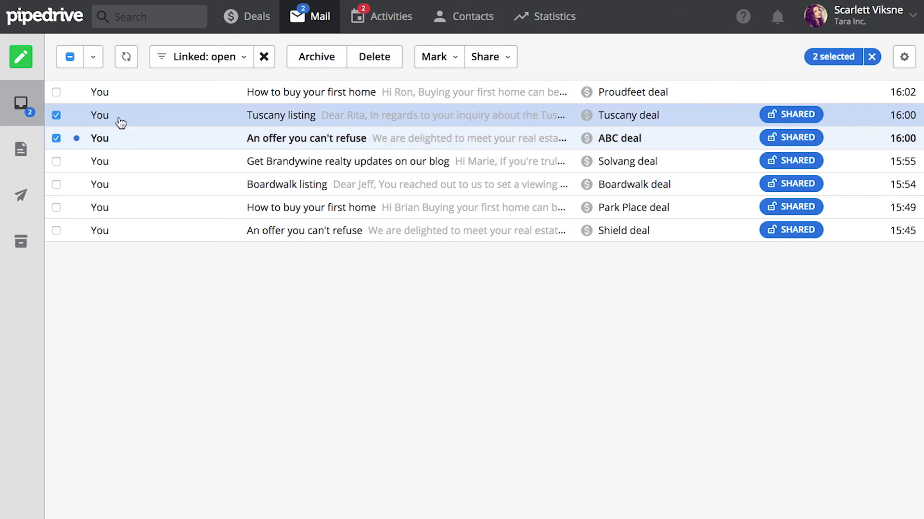
left_click(495, 59)
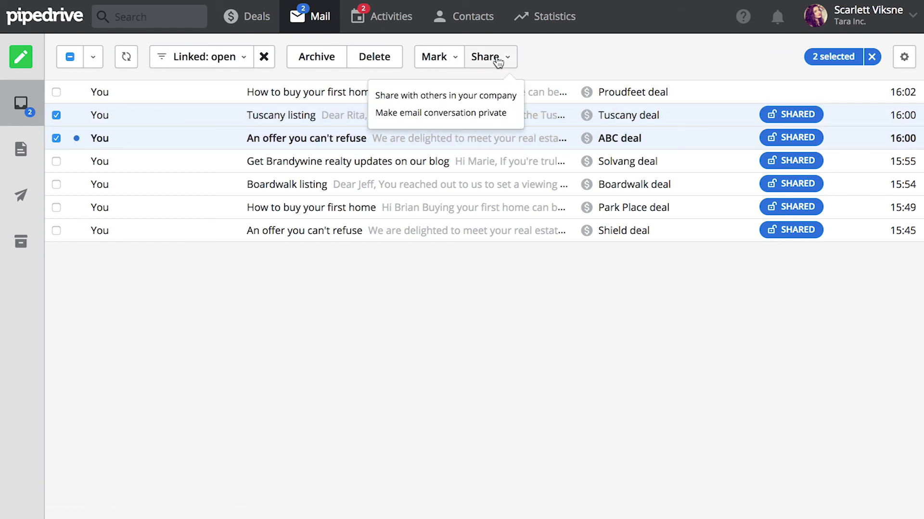
left_click(486, 117)
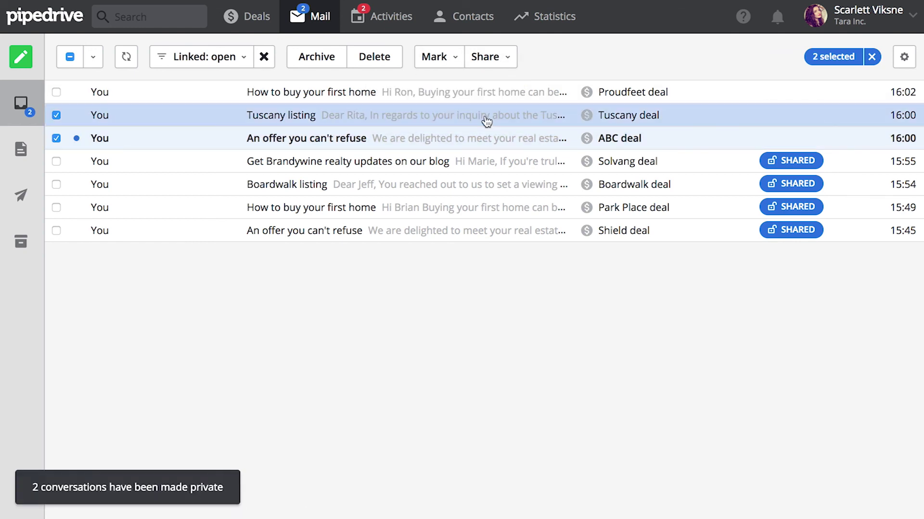